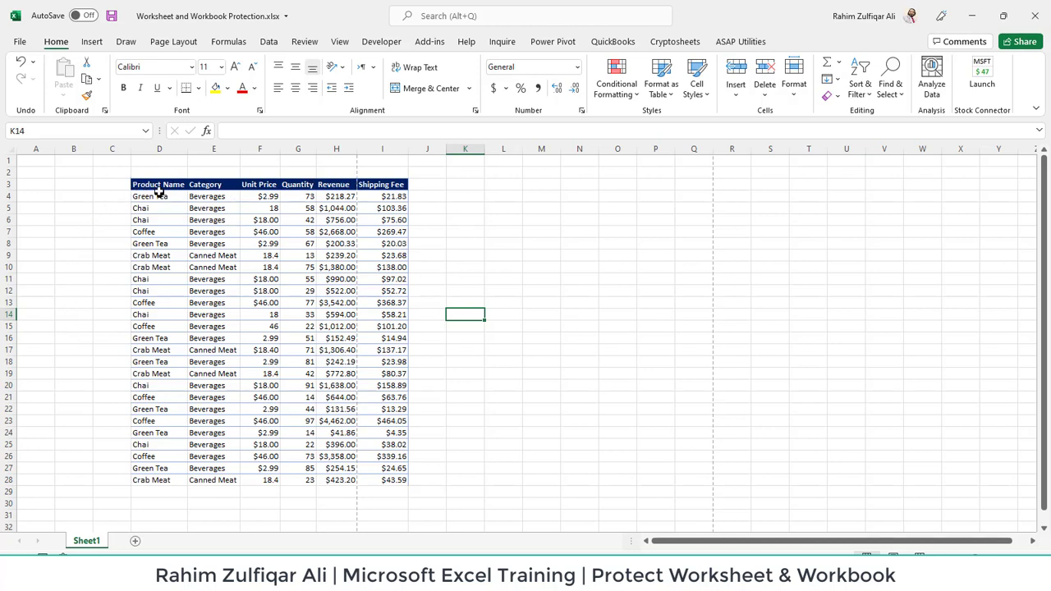
Select the sales table D3:I28, then clear the selection
left_click(162, 185)
left_click_drag(162, 186, 385, 481)
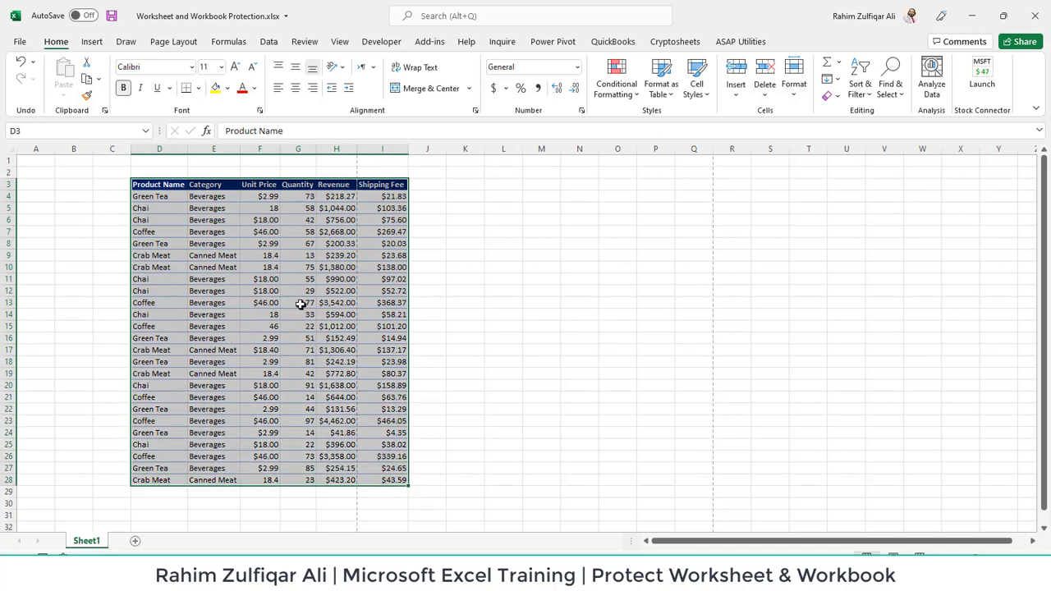
left_click(462, 254)
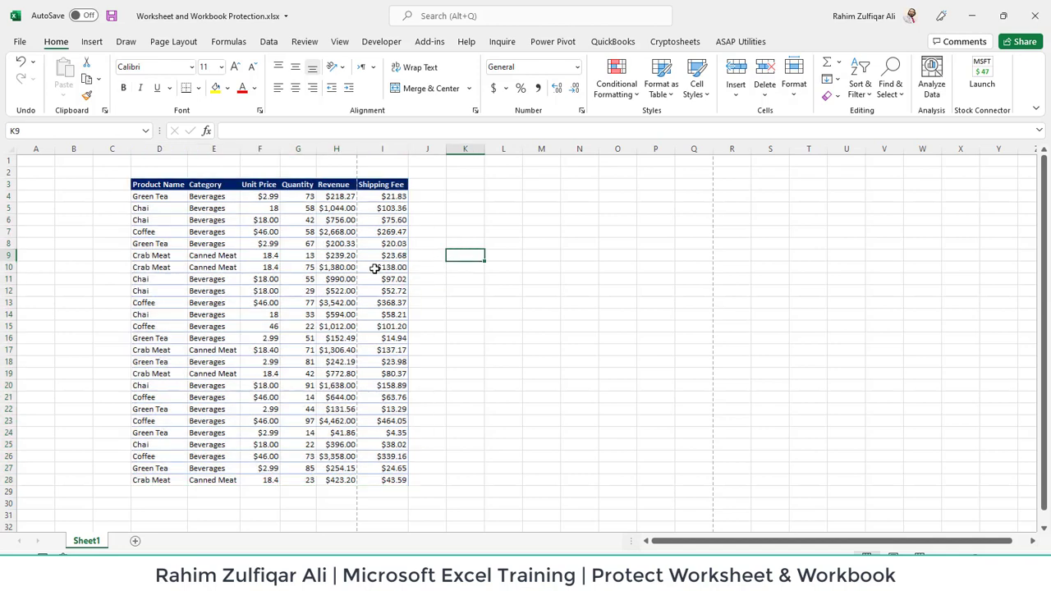
Jump to column L, select the entire worksheet and bring up the Review tab
key("Right")
key("ctrl+Up")
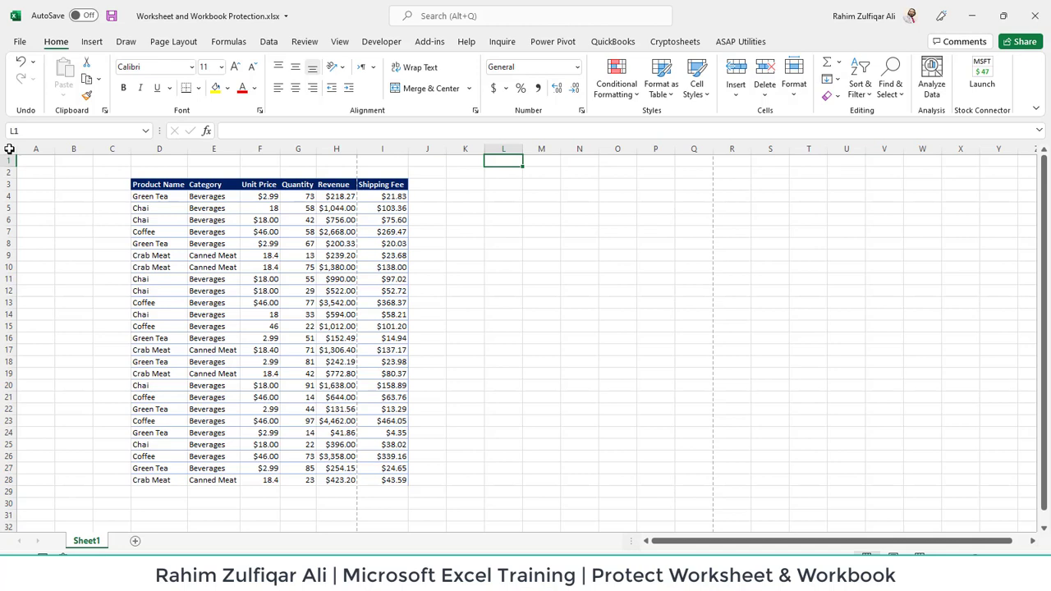
left_click(11, 148)
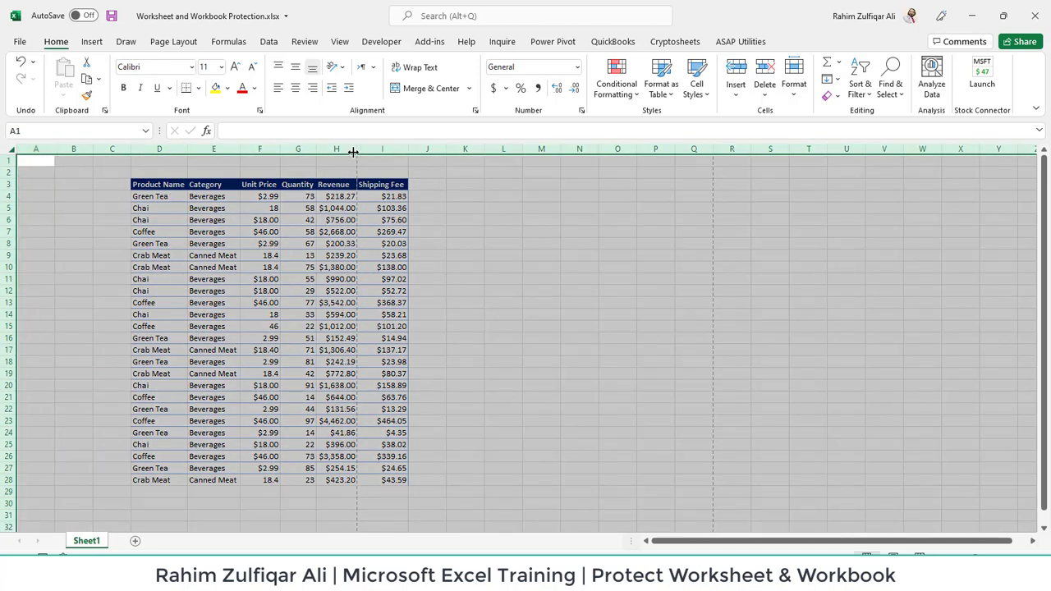
left_click(305, 47)
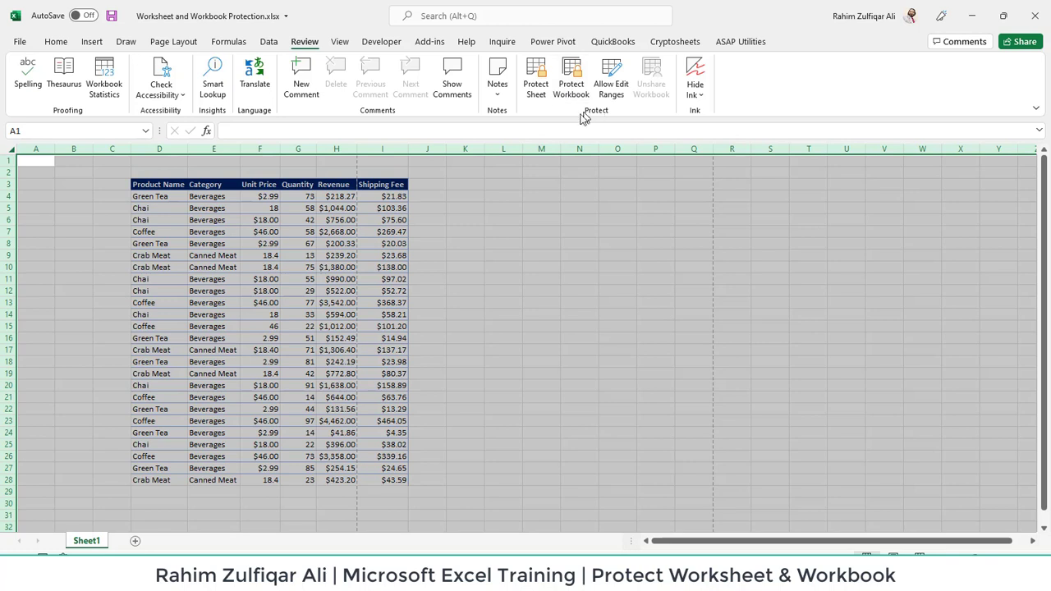
Protect Sheet1 with a password and confirm it in the Confirm Password dialog
left_click(535, 85)
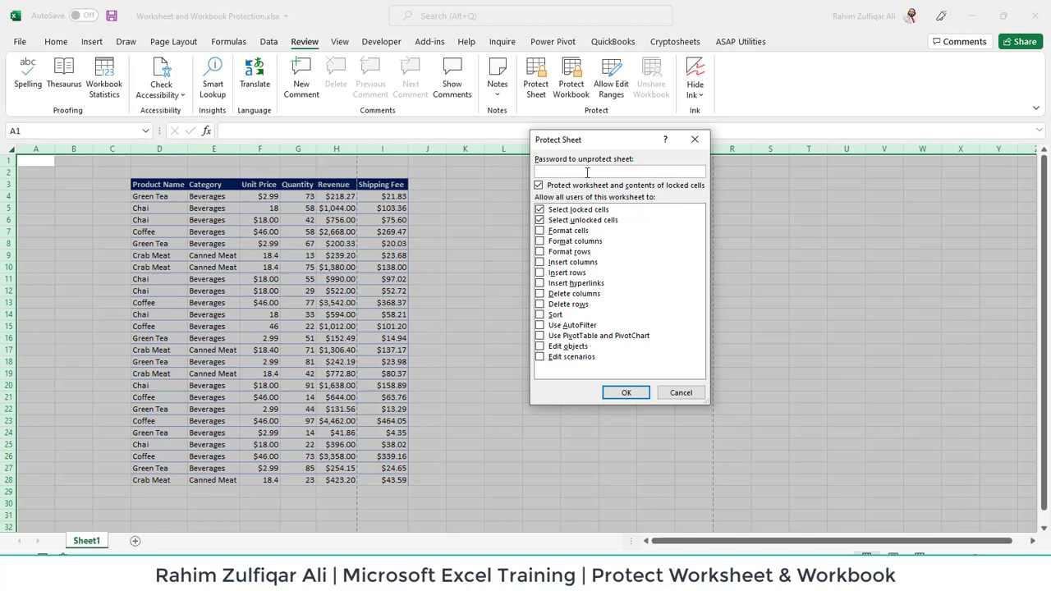
left_click(621, 393)
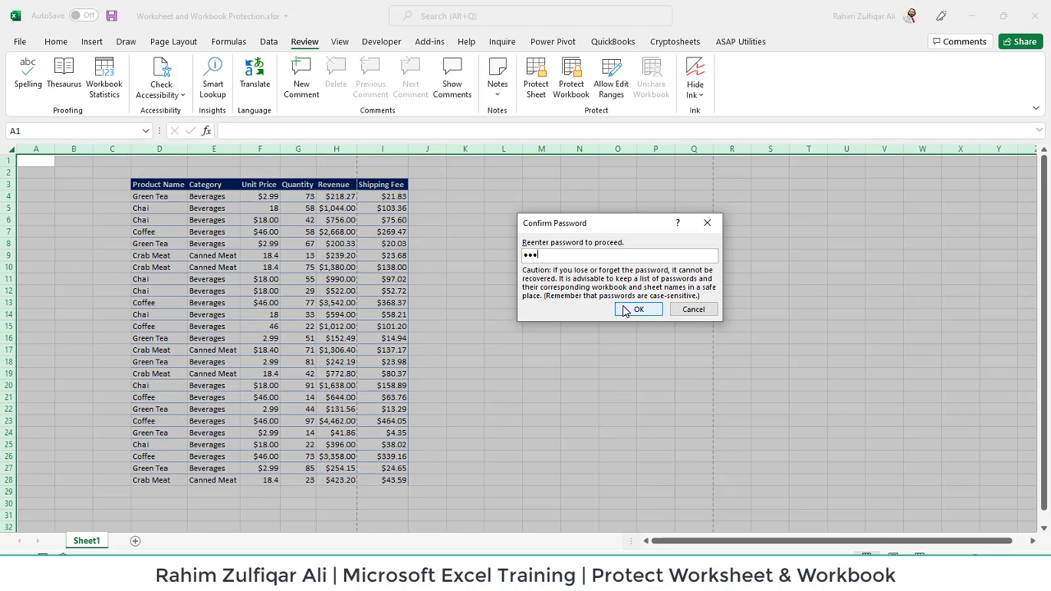
left_click(638, 309)
left_click(551, 280)
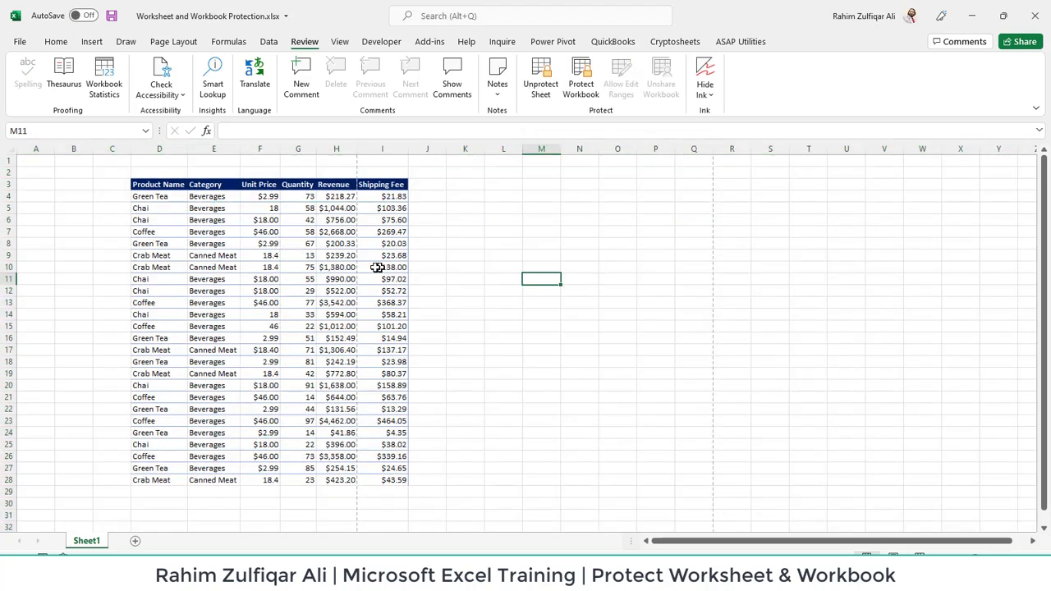
left_click(354, 266)
double_click(365, 263)
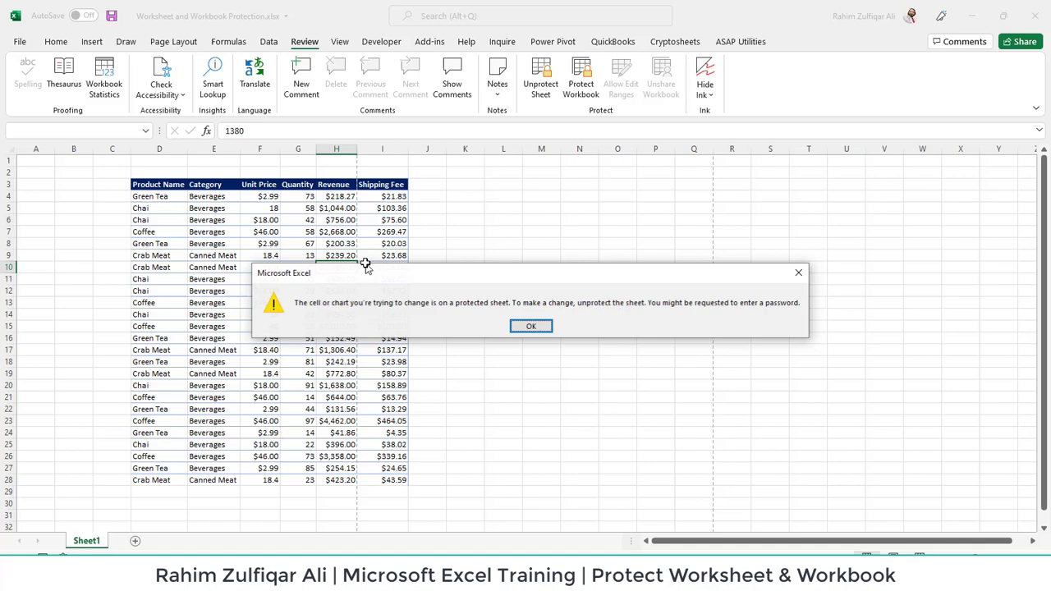
left_click(529, 330)
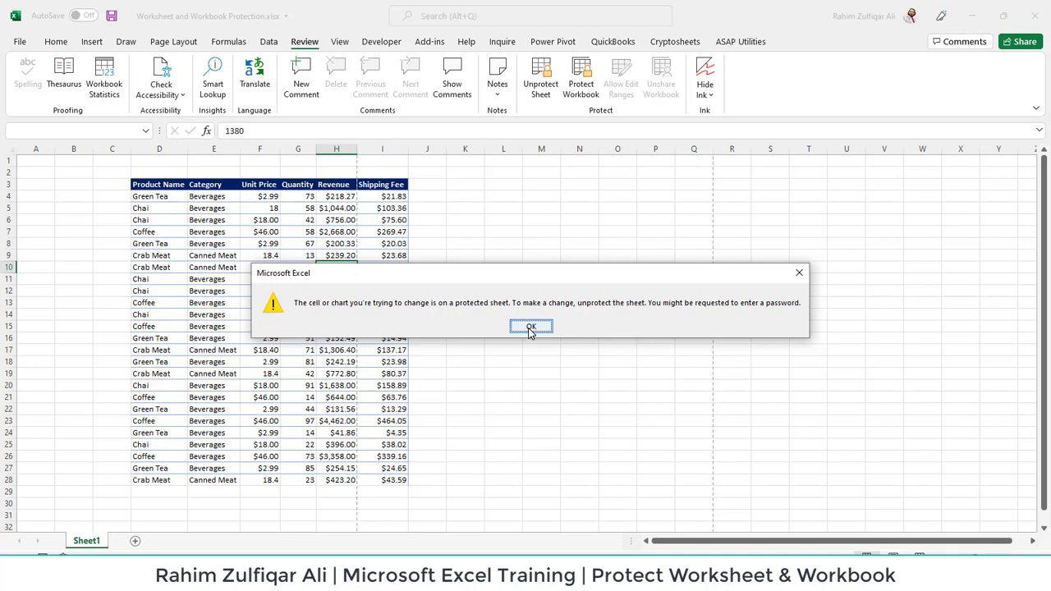
left_click(529, 328)
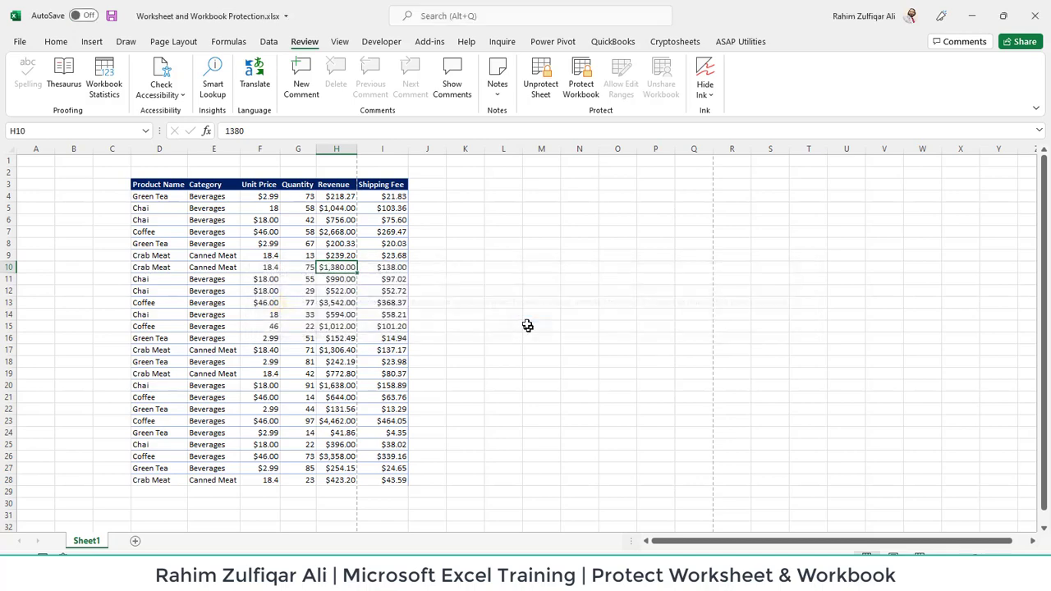
left_click(514, 248)
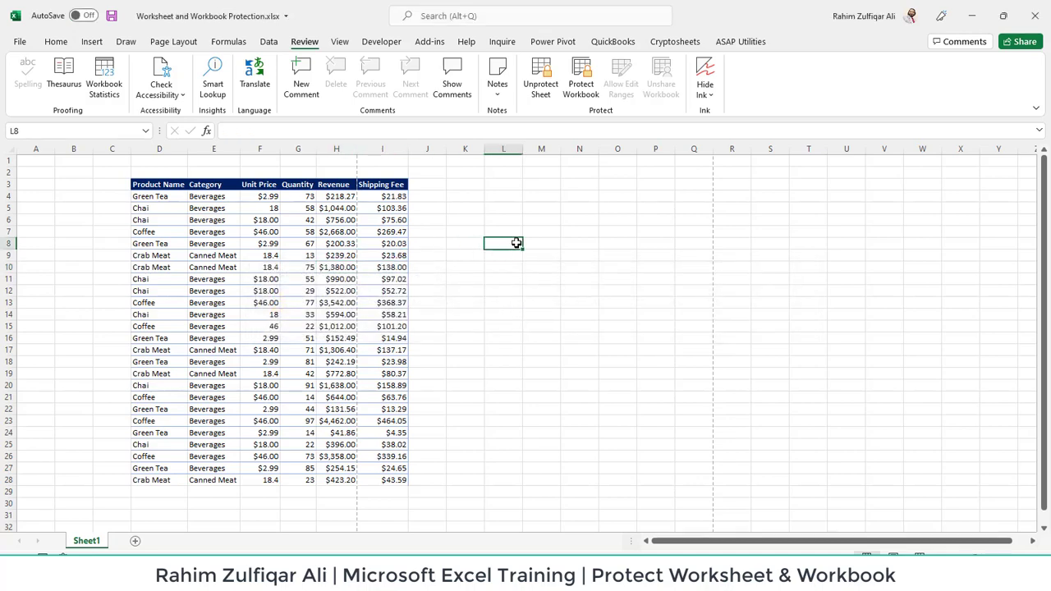
left_click_drag(530, 220, 884, 424)
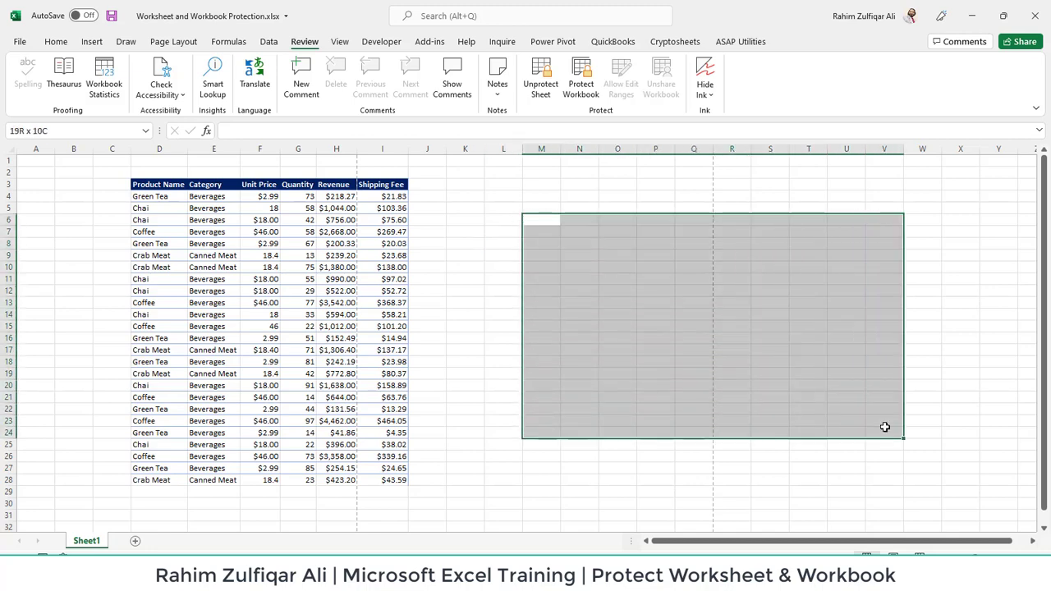
double_click(597, 290)
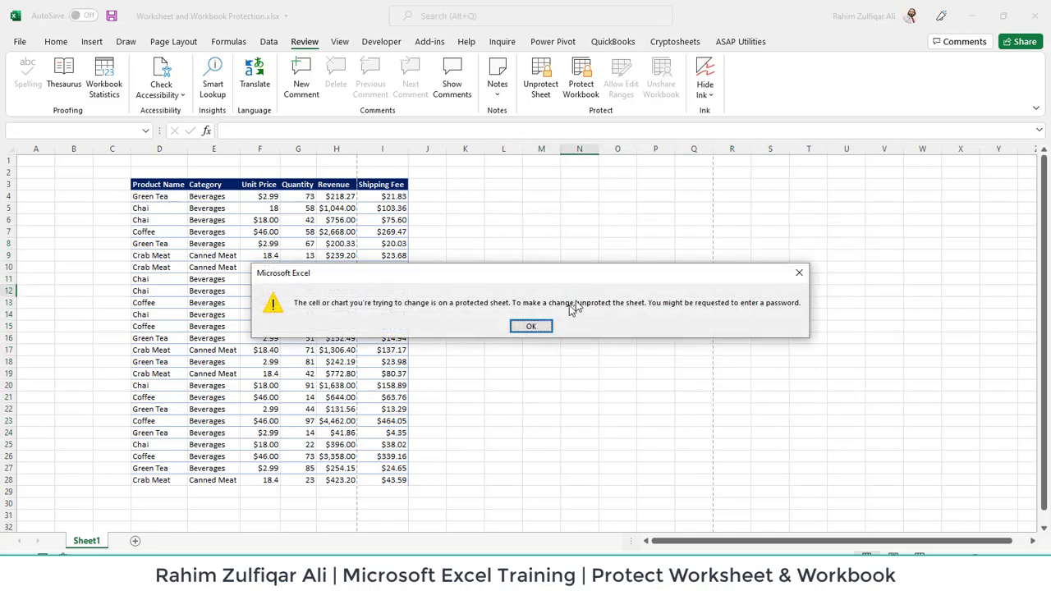
left_click(533, 326)
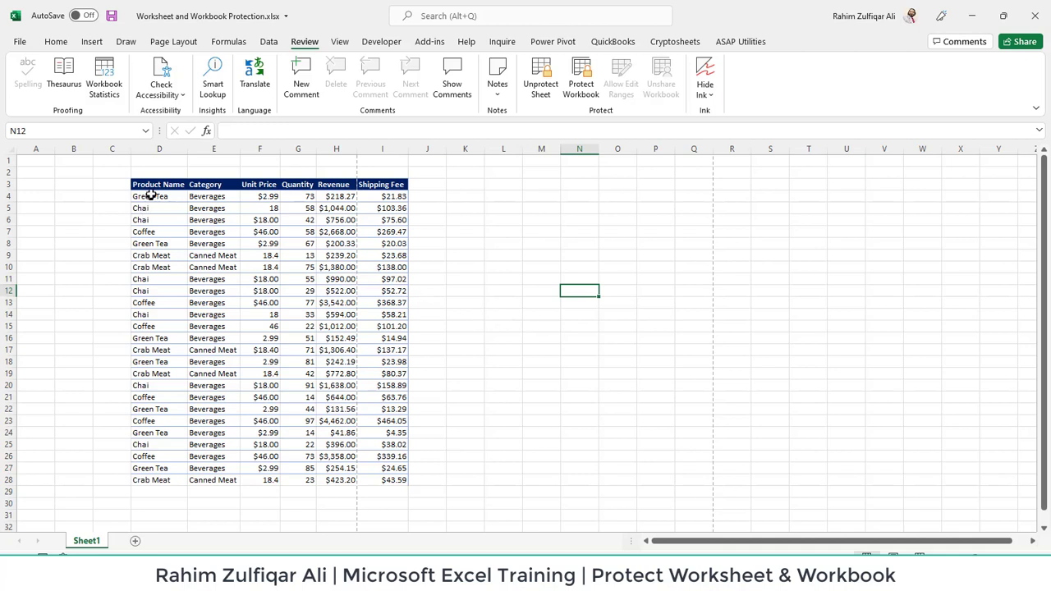
left_click_drag(154, 184, 374, 481)
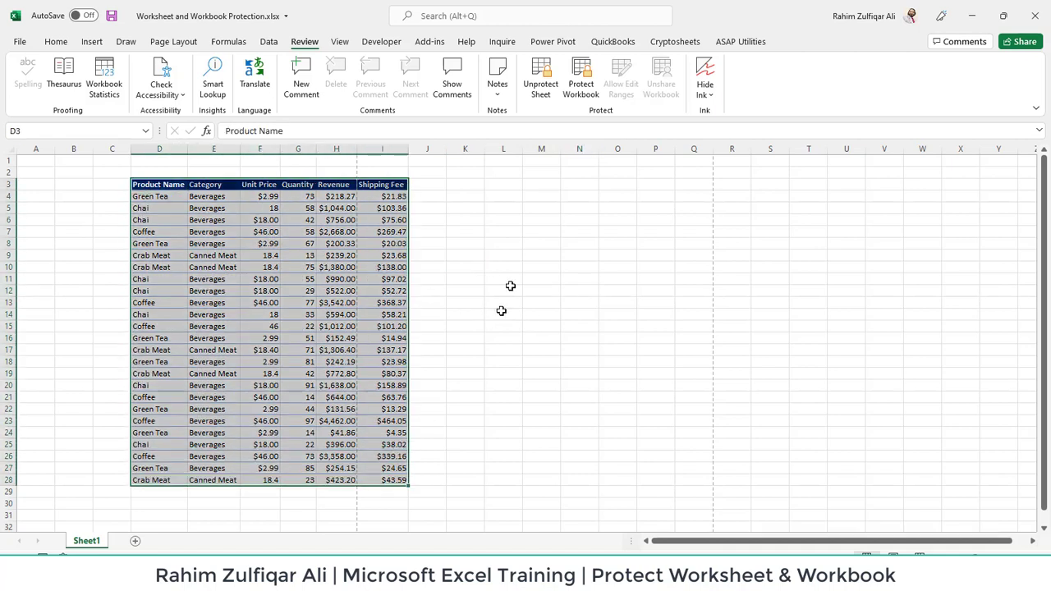
left_click_drag(467, 183, 809, 488)
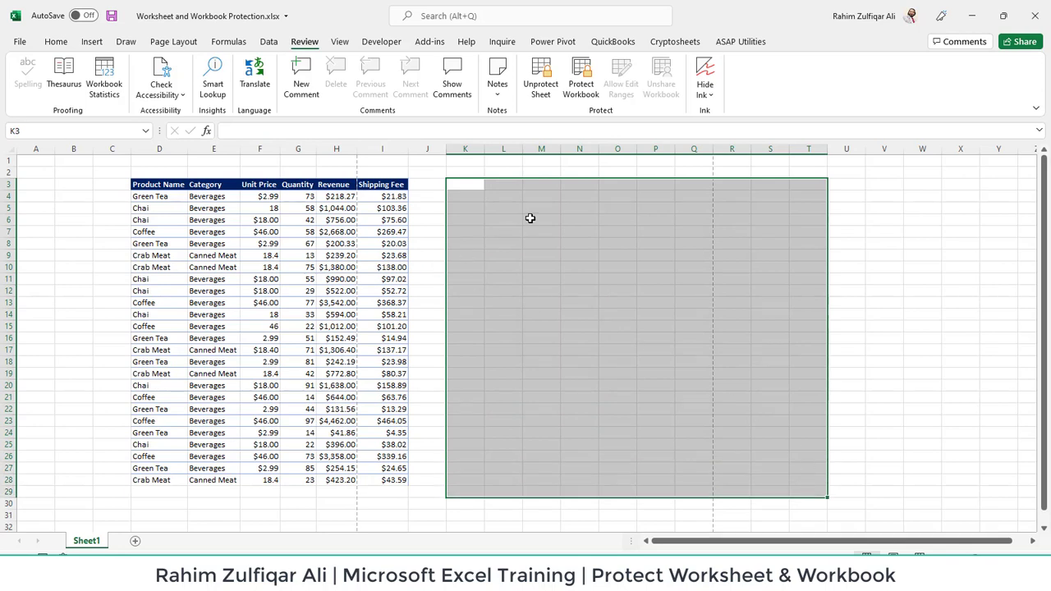
Unprotect Sheet1 by entering its password
left_click(502, 222)
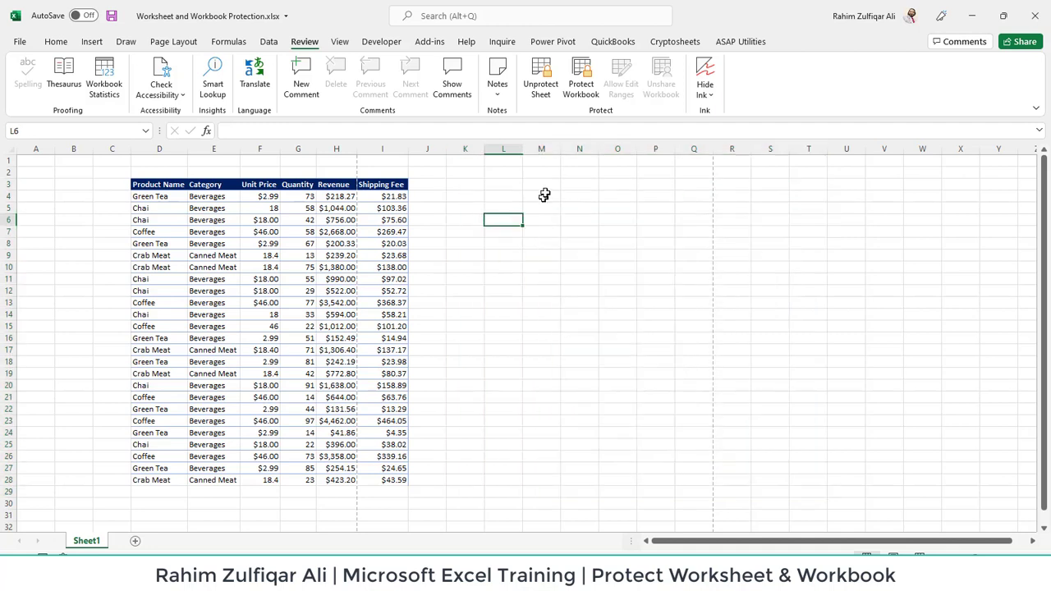
left_click(537, 82)
type("1")
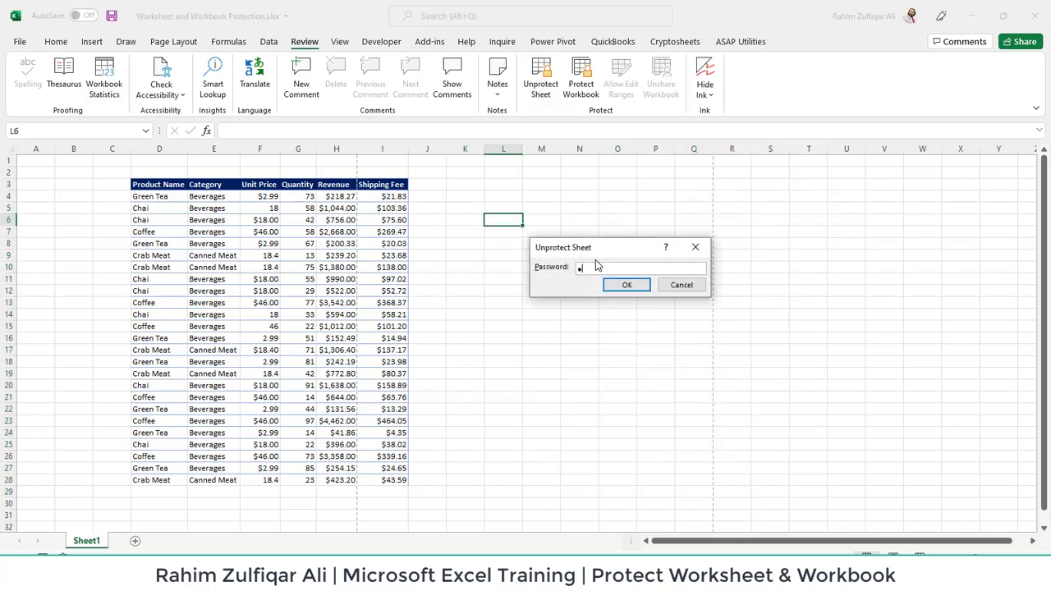
key("Return")
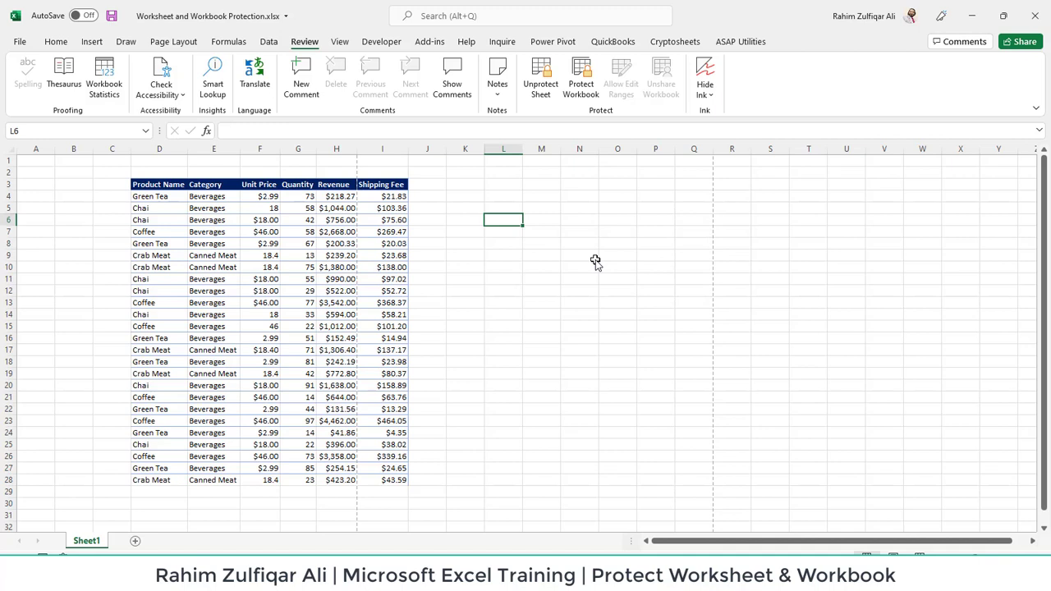
Select the sales table D3:I28 and the empty cells to its right, then deselect
left_click(518, 235)
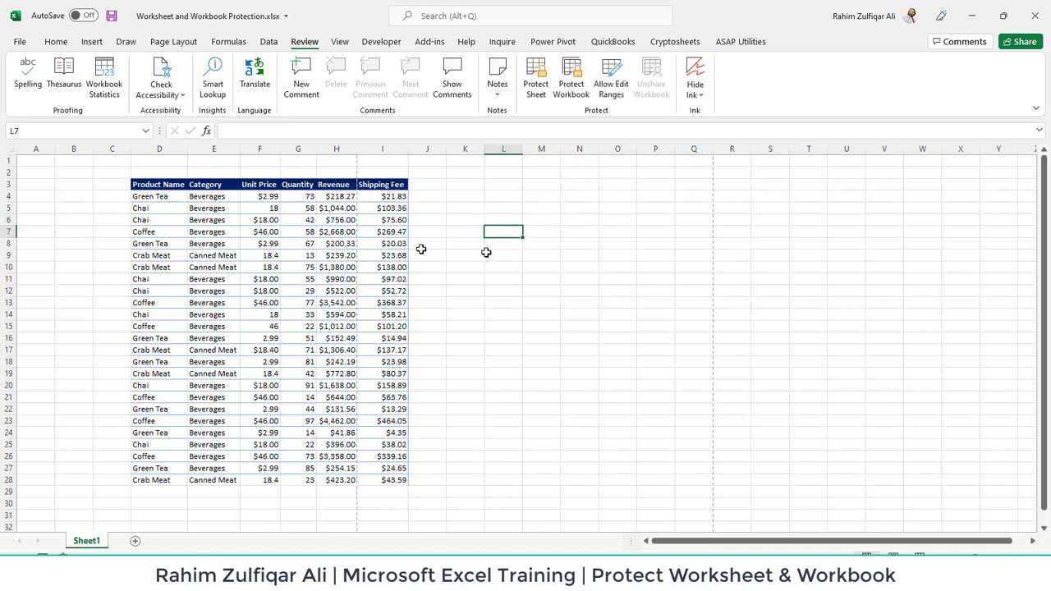
left_click_drag(152, 190, 376, 474)
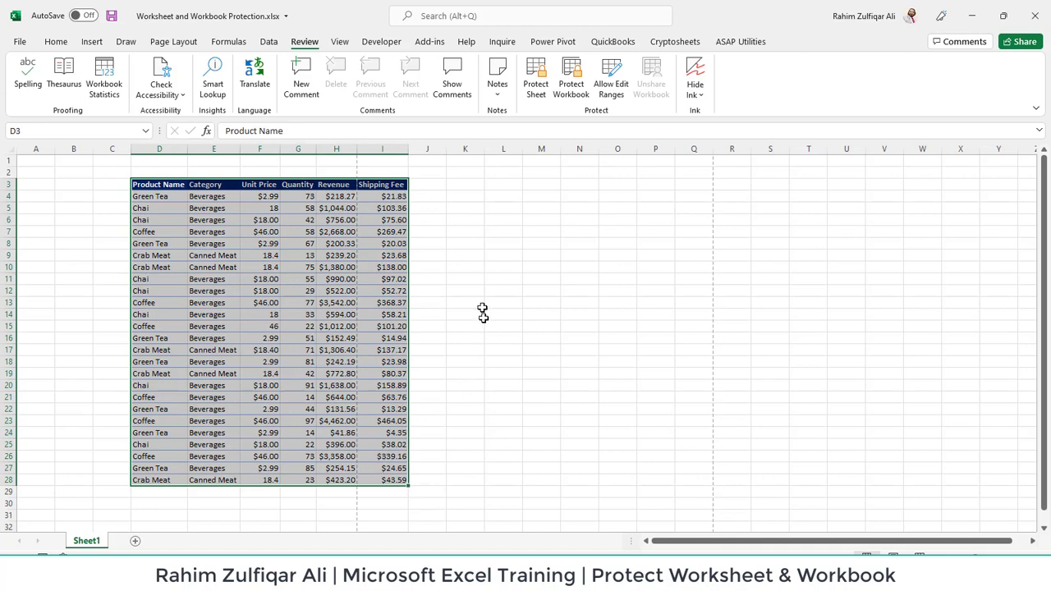
left_click_drag(454, 174, 741, 452)
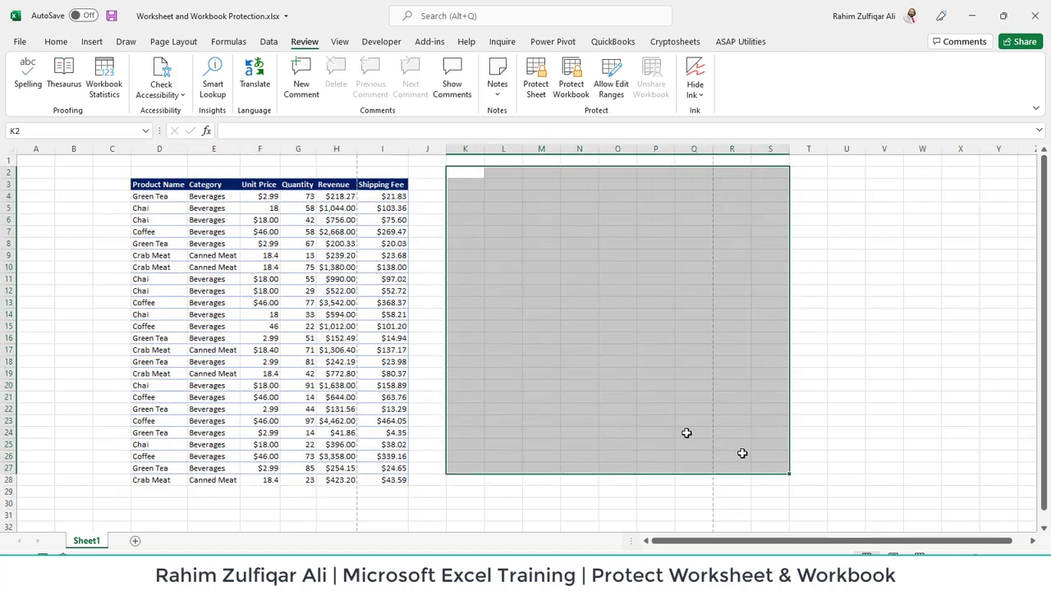
left_click(550, 385)
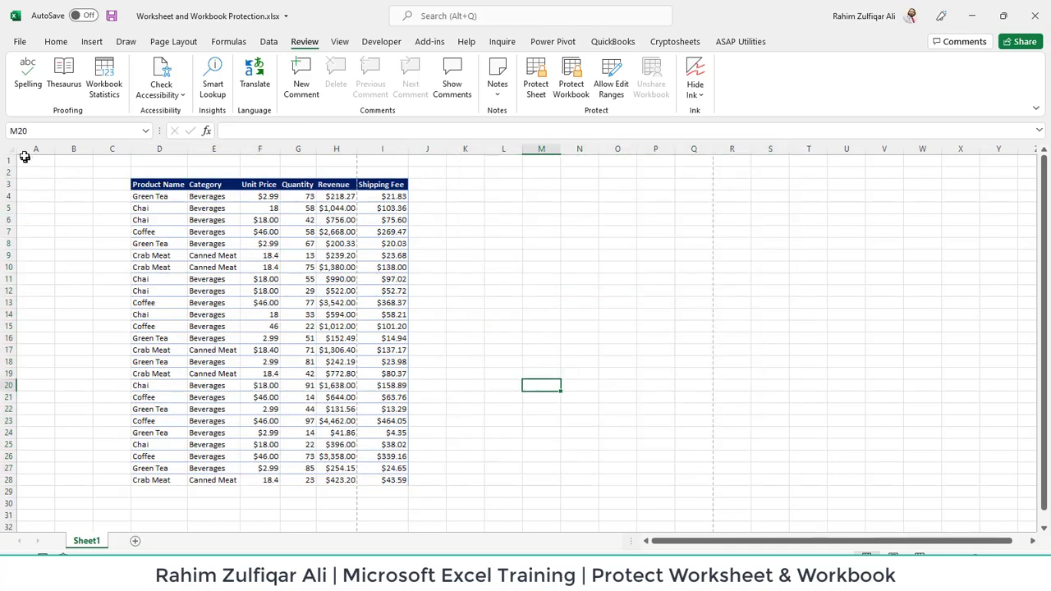
Select all cells and clear Locked on the Format Cells Protection tab
left_click(10, 151)
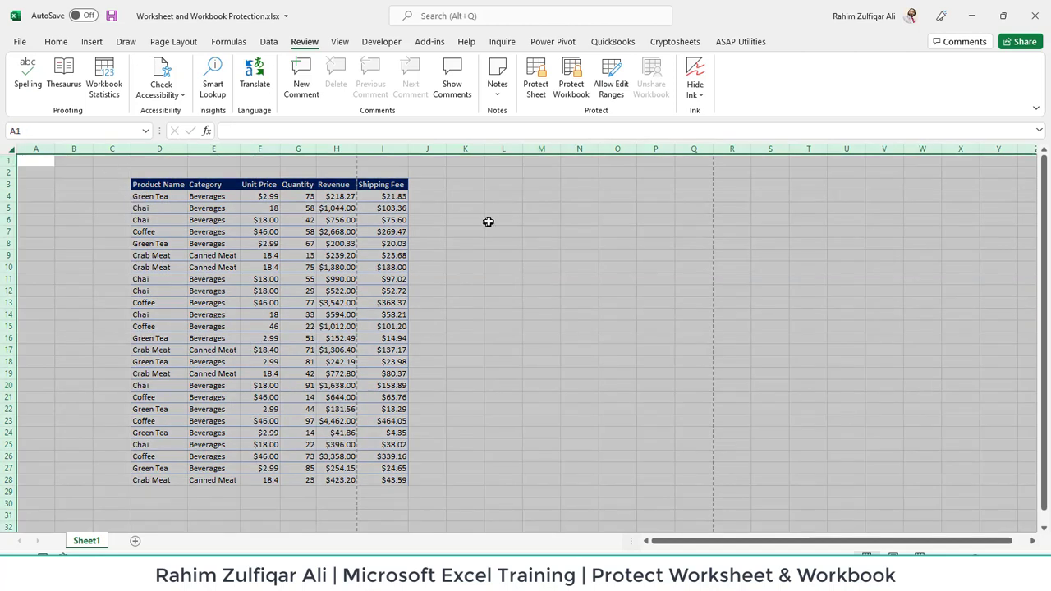
right_click(504, 225)
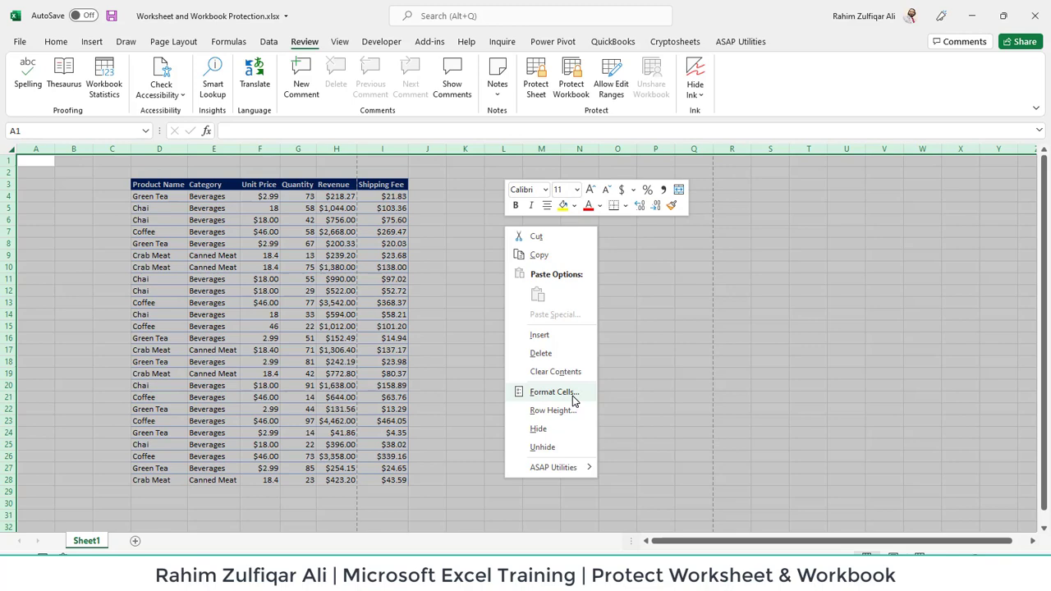
left_click(555, 400)
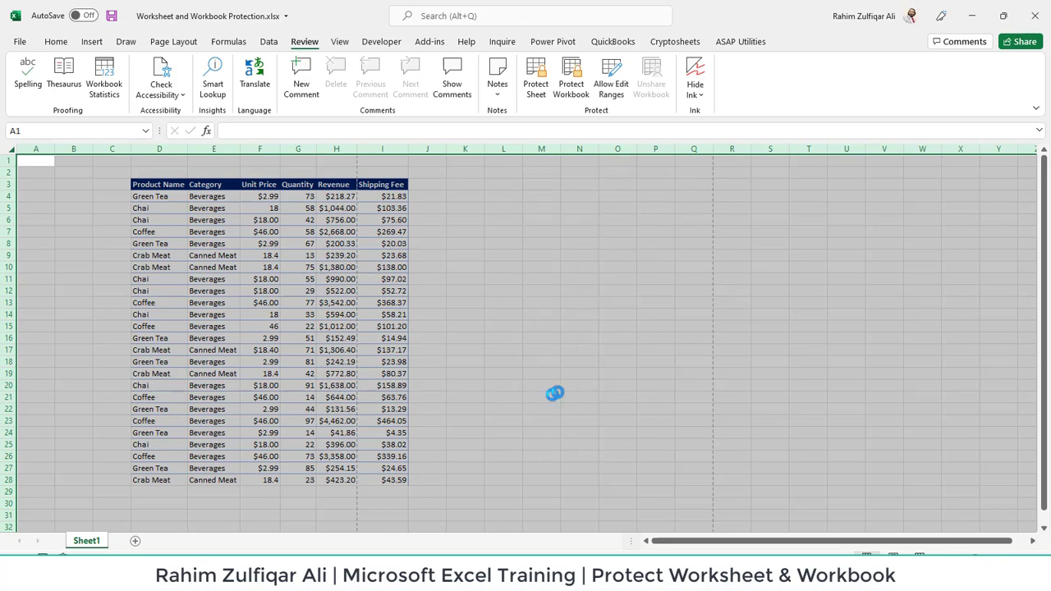
left_click_drag(571, 240, 635, 162)
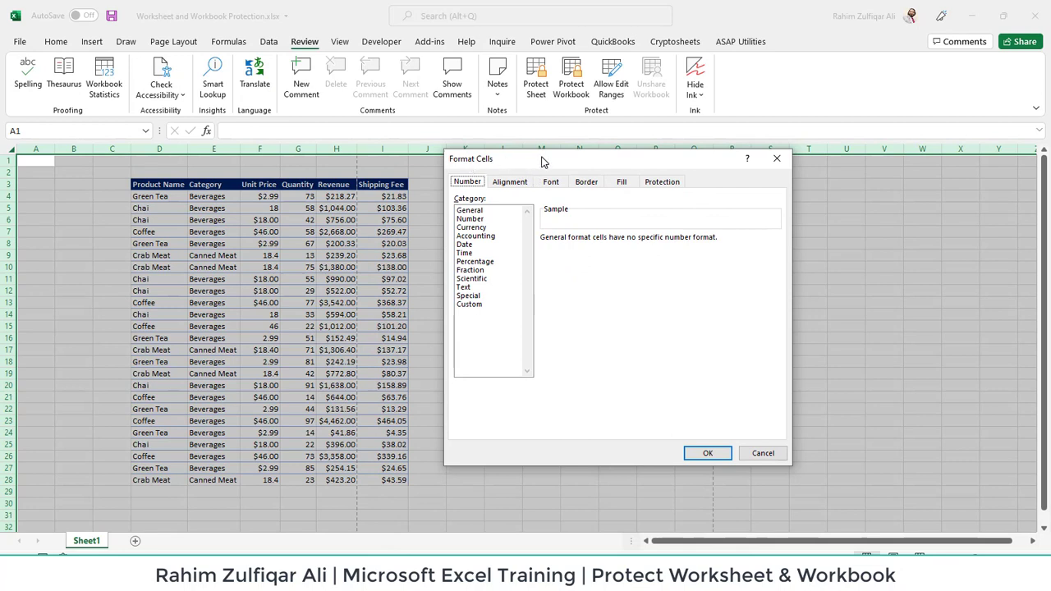
left_click(659, 183)
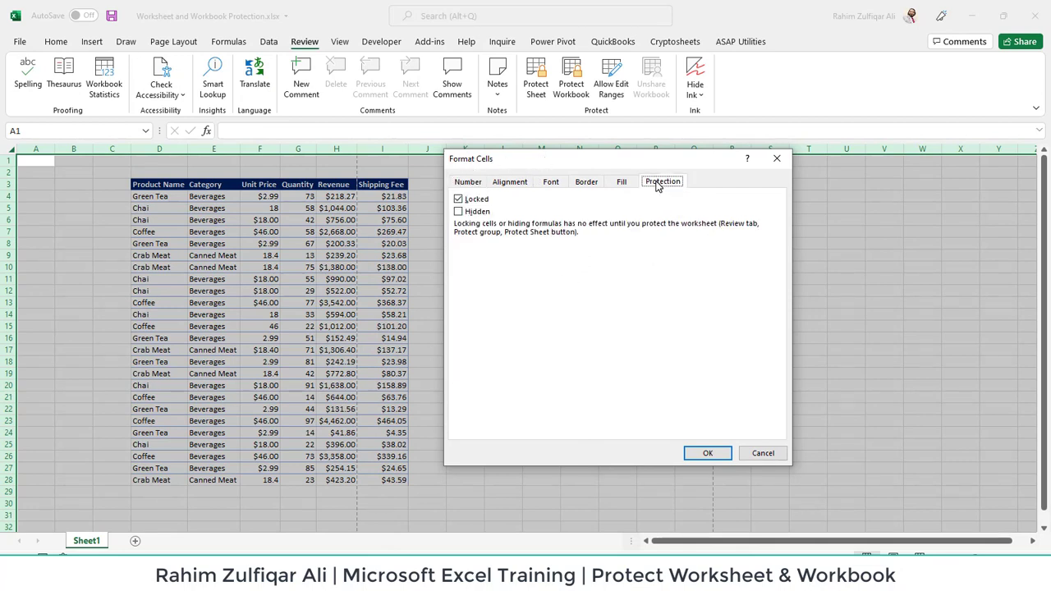
left_click(459, 200)
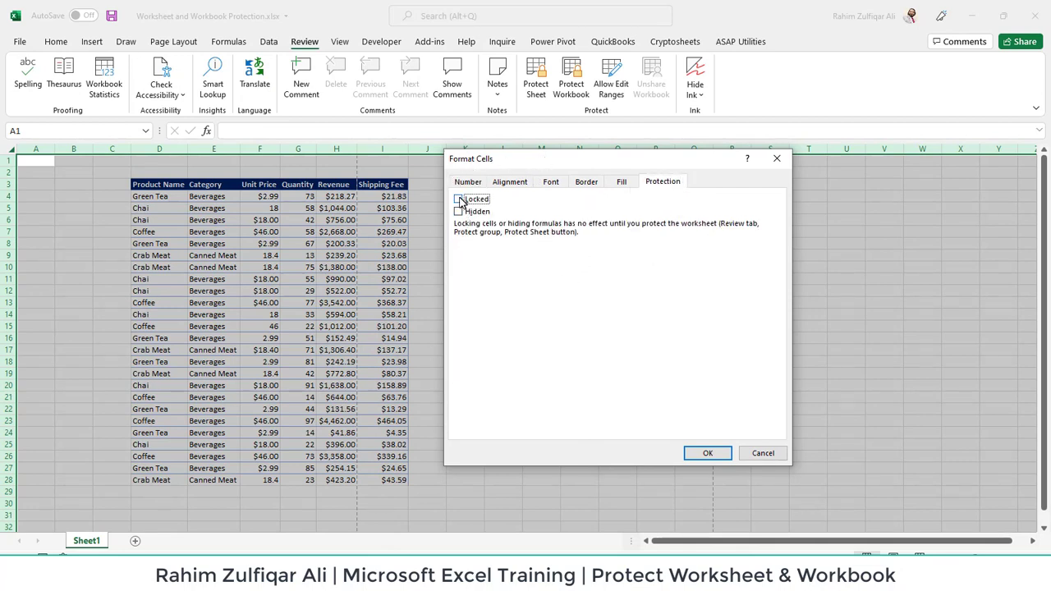
left_click(707, 453)
left_click(535, 254)
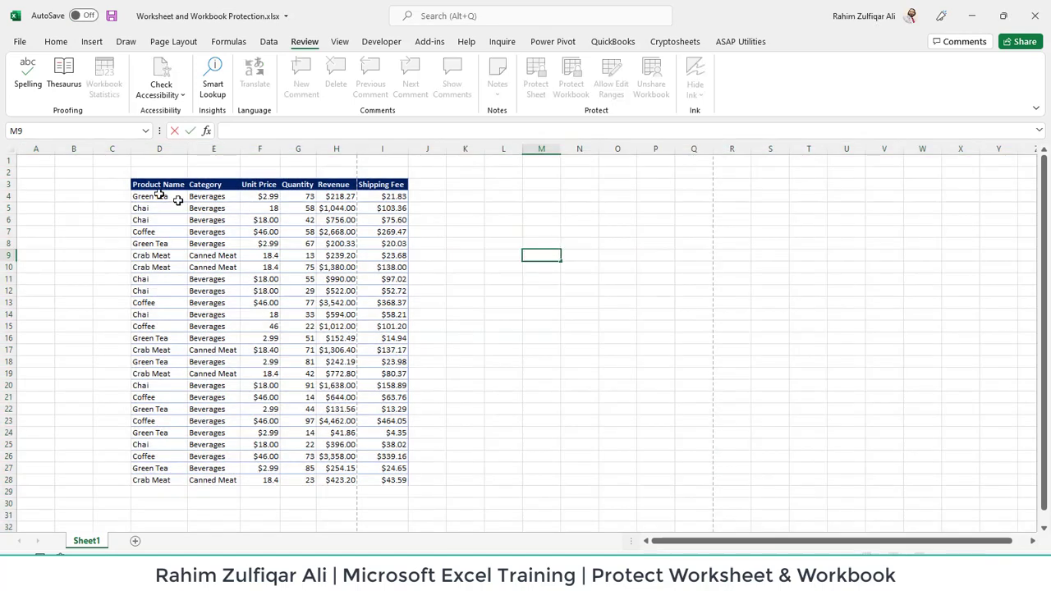
Select D3:I28 and check Locked on the Format Cells Protection tab
left_click_drag(158, 186, 391, 476)
right_click(265, 226)
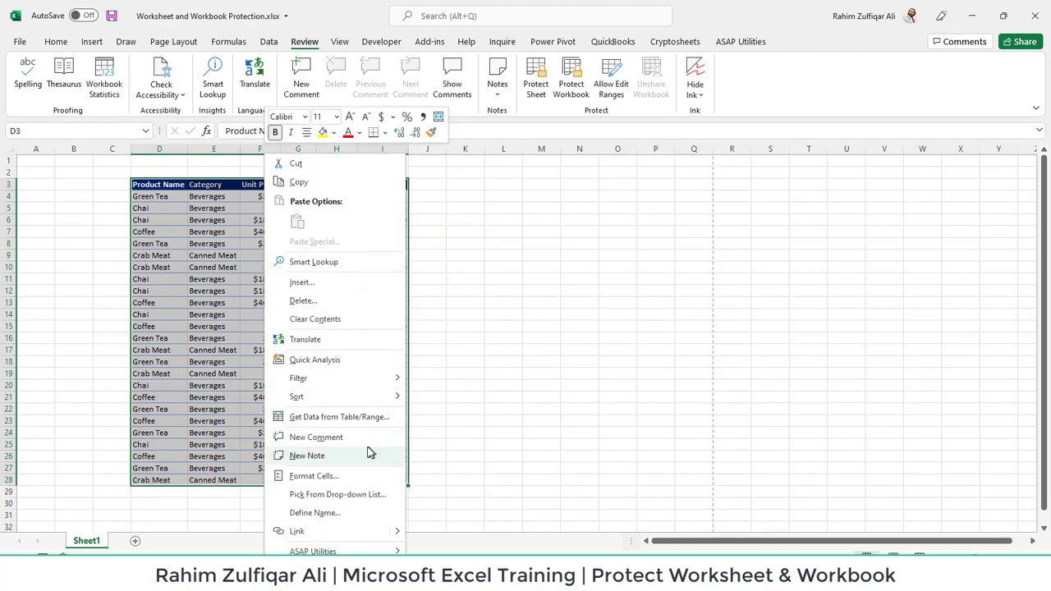
left_click(336, 483)
left_click_drag(383, 260, 719, 159)
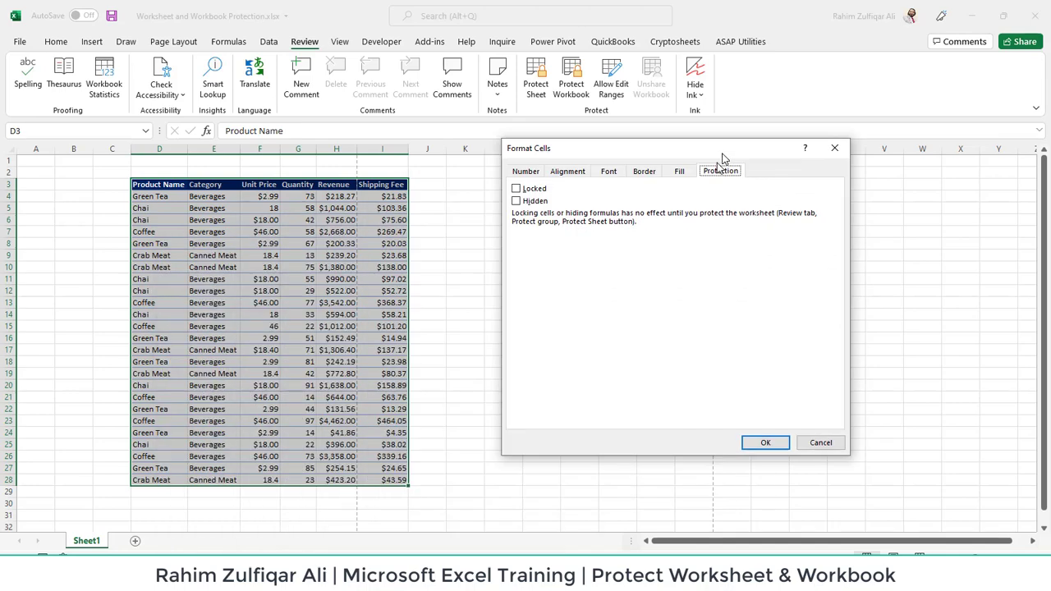
left_click(519, 190)
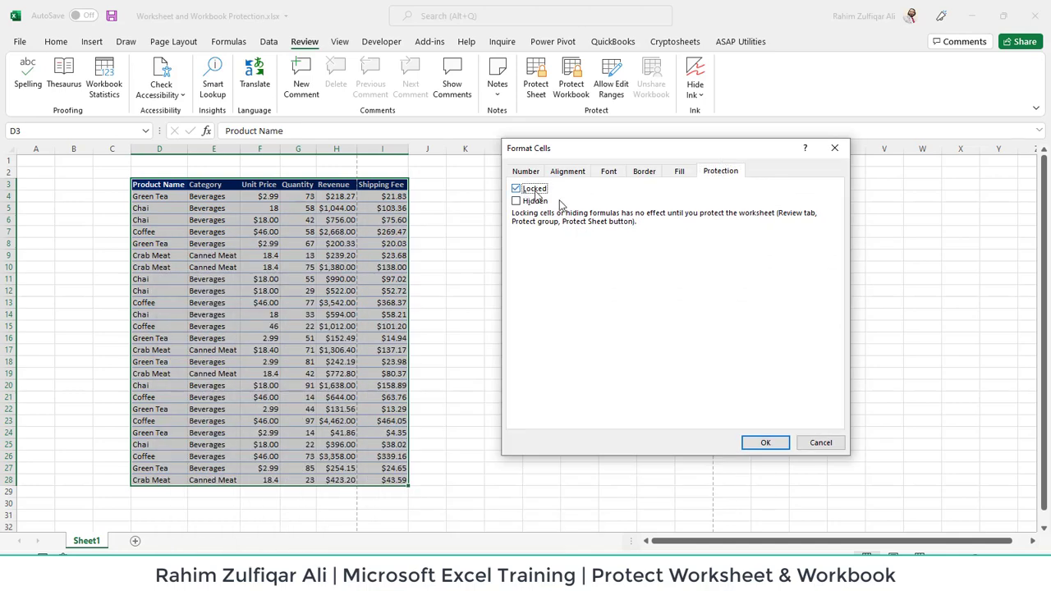
left_click(756, 449)
left_click(564, 277)
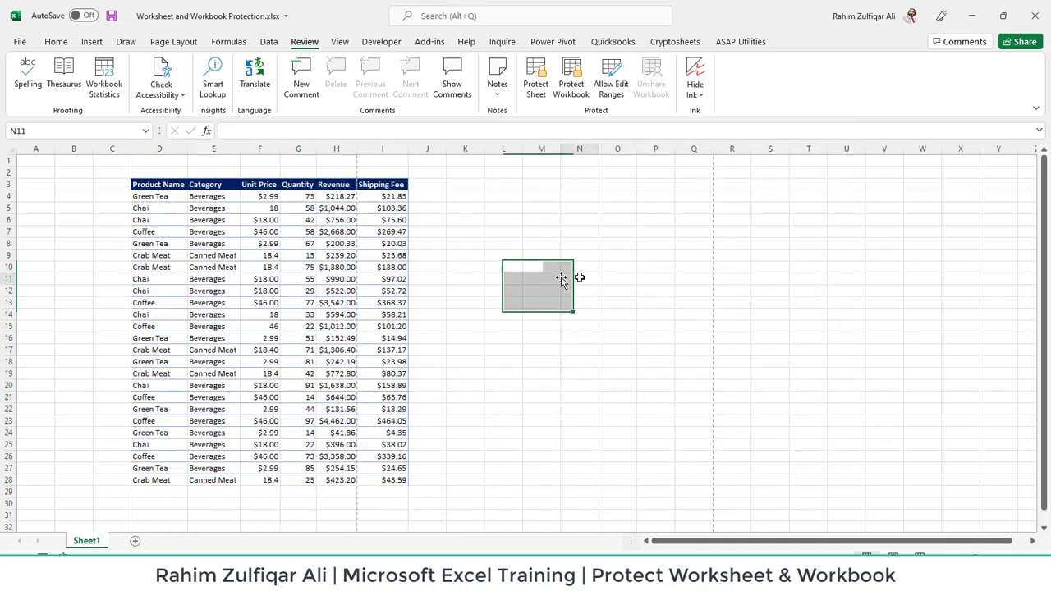
Password-protect the sheet, then double-click H10 to trigger the protected-sheet warning
left_click(533, 86)
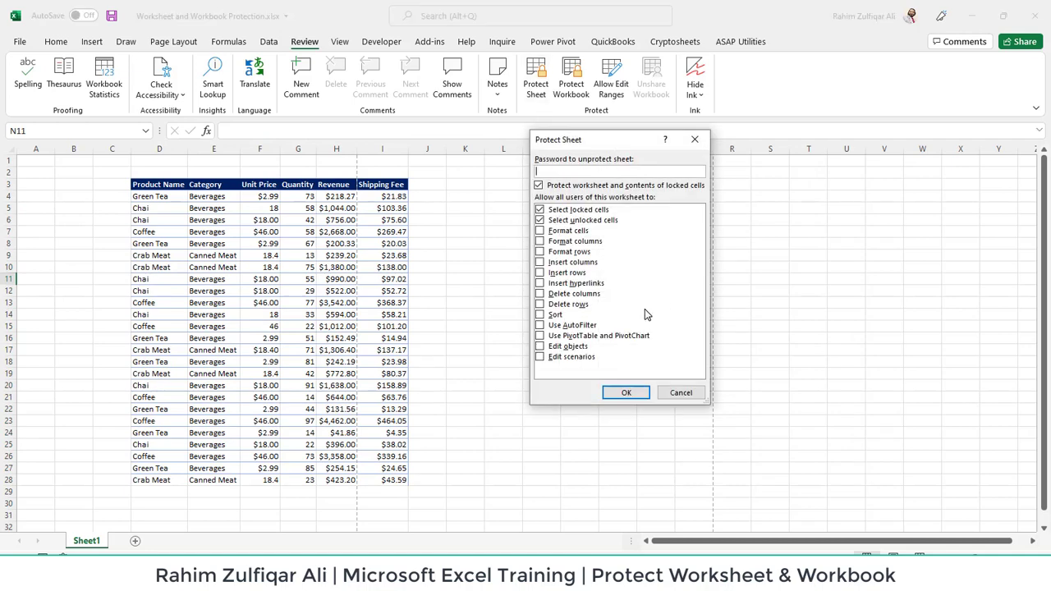
type("123")
key("Return")
type("12")
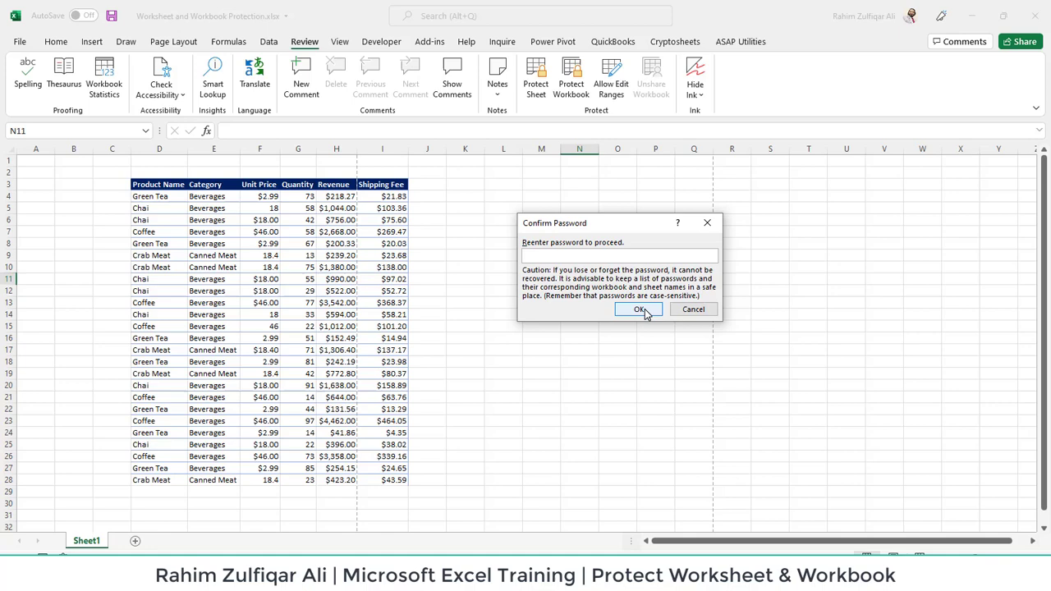
left_click(639, 309)
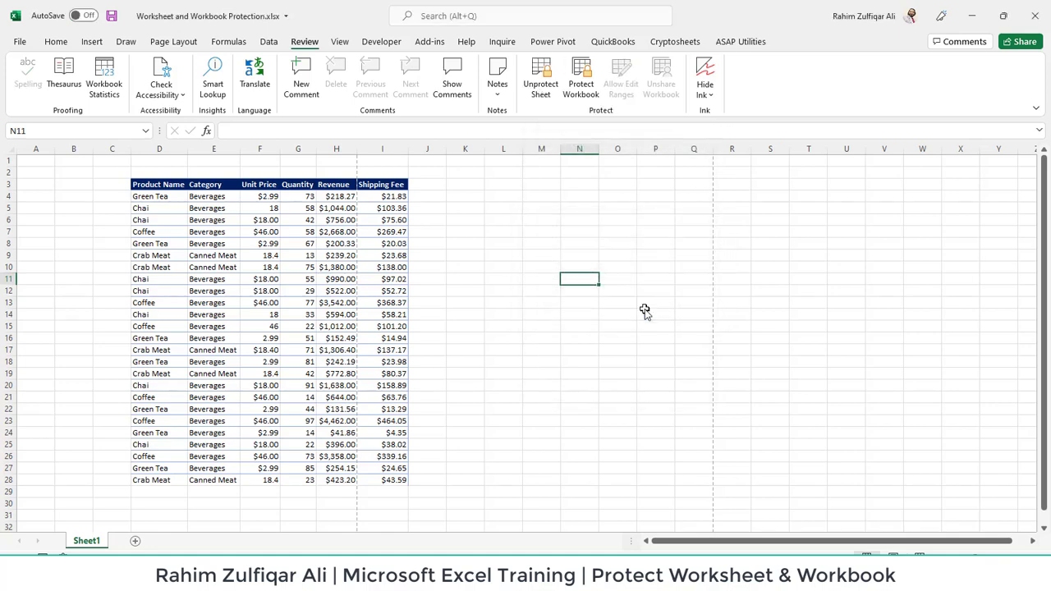
left_click(340, 267)
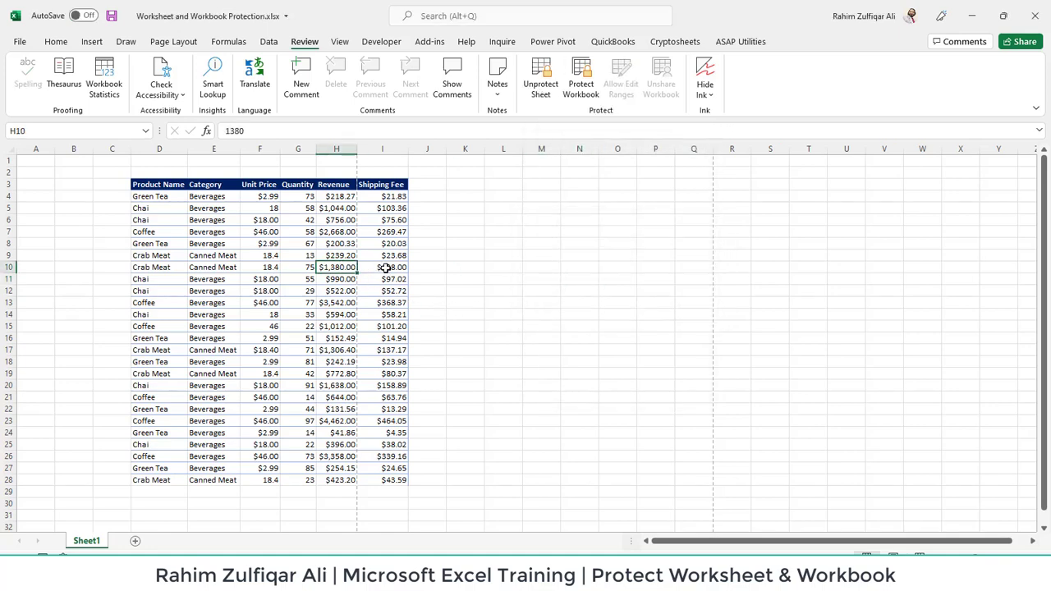
double_click(385, 268)
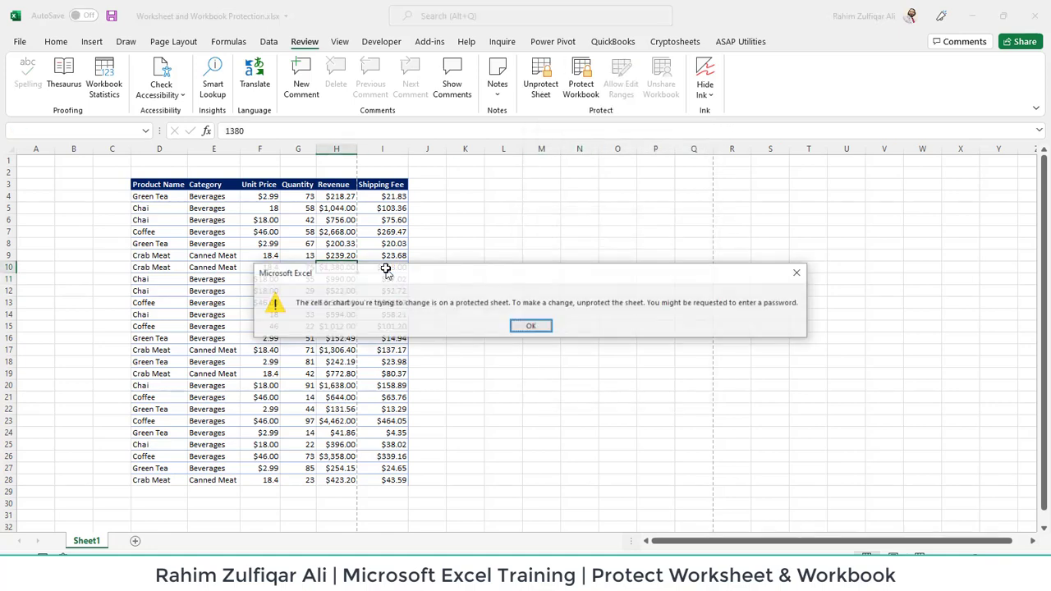
Dismiss the warning and type a name into L10 and another into M17
left_click(530, 328)
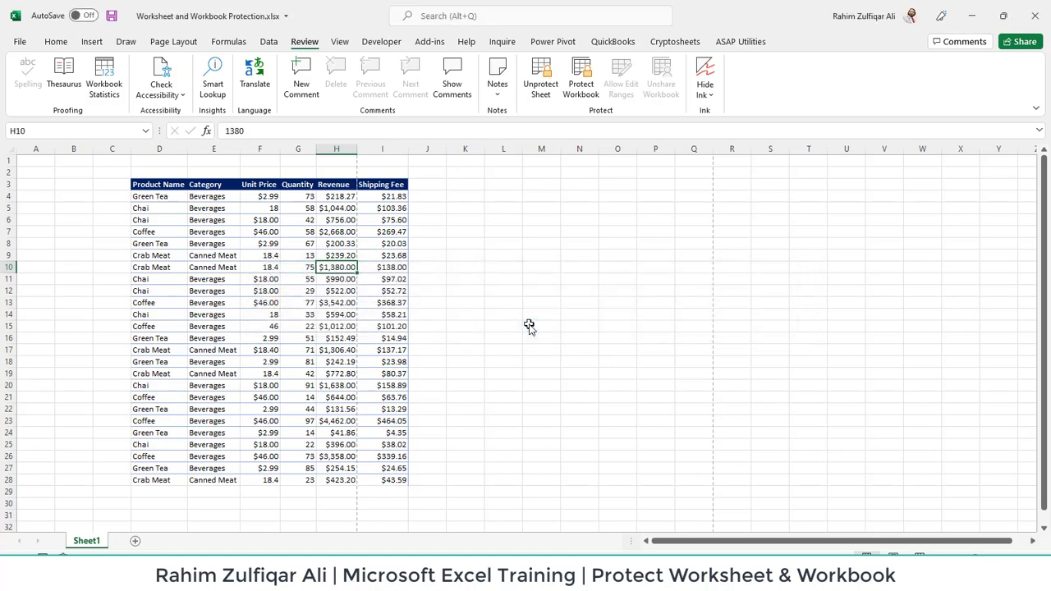
left_click(394, 270)
left_click(491, 270)
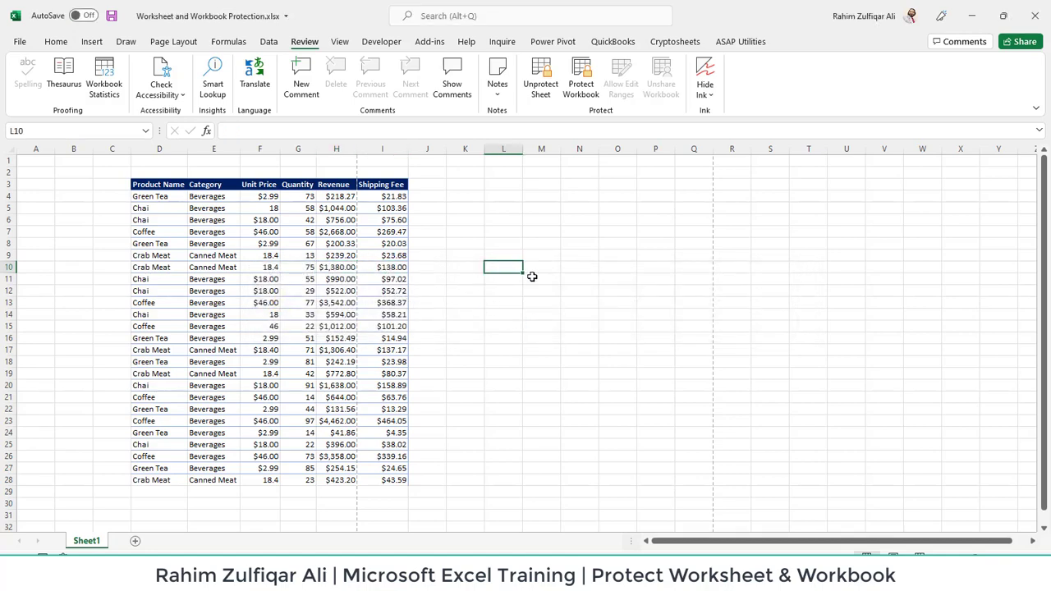
type("Rahim")
key("Return")
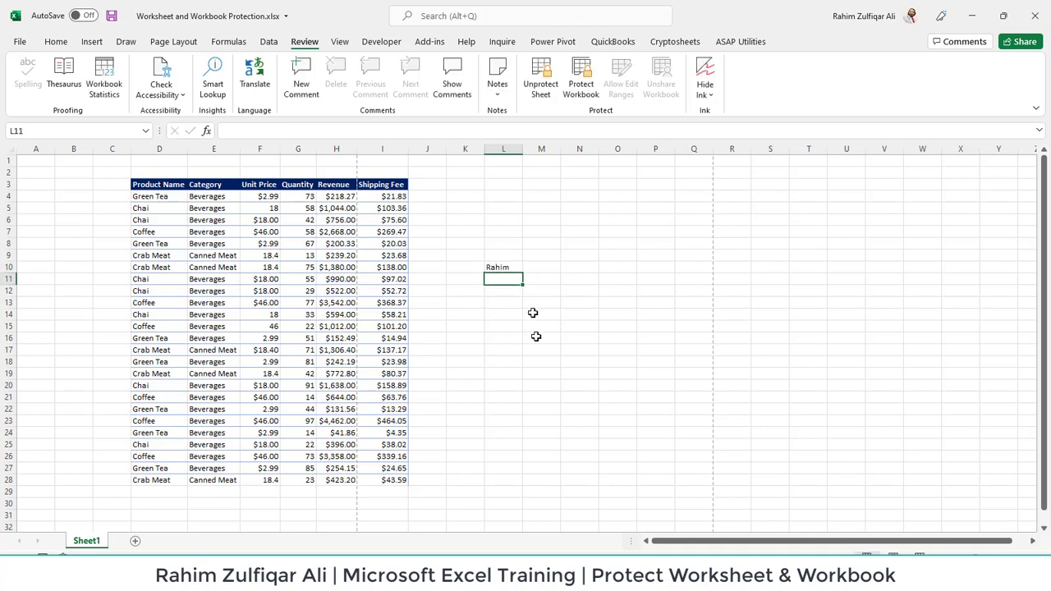
left_click(552, 350)
type("Ali")
key("Return")
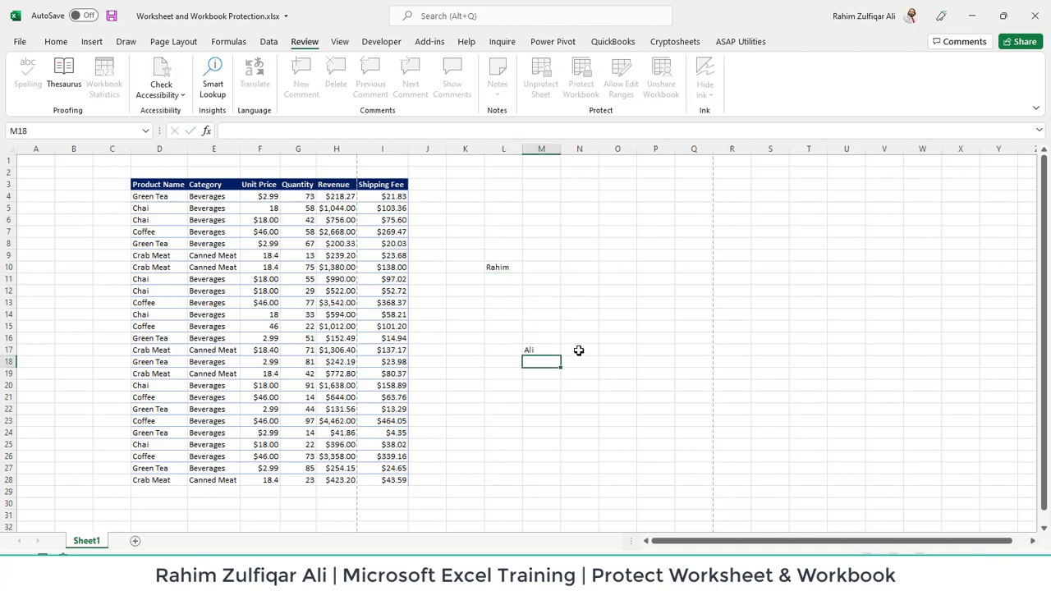
Select cells N15, F8 and N8, then bring up the Unprotect Sheet password prompt
left_click(595, 327)
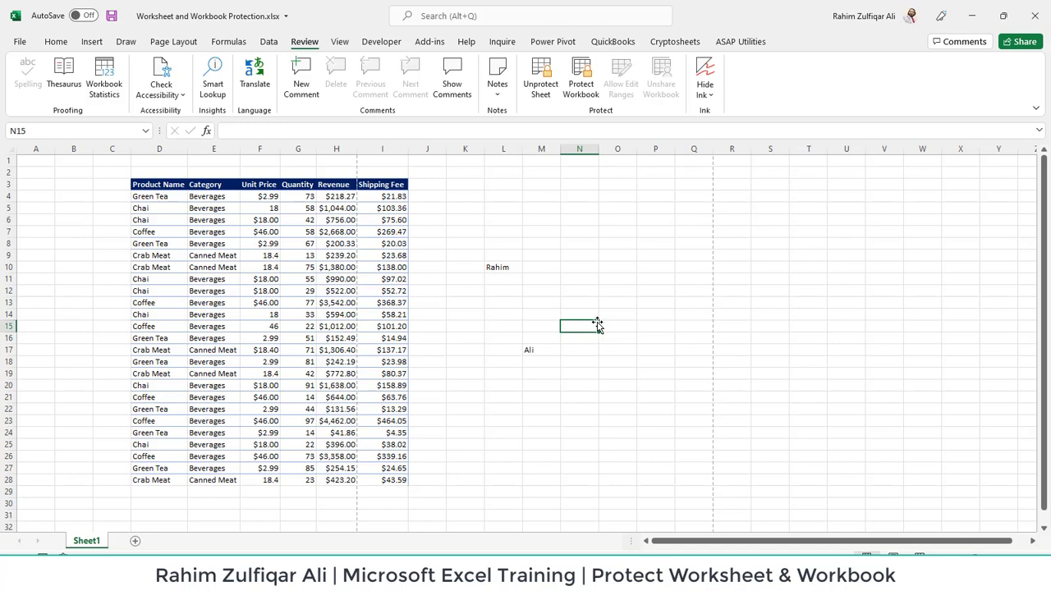
left_click(251, 244)
left_click(575, 243)
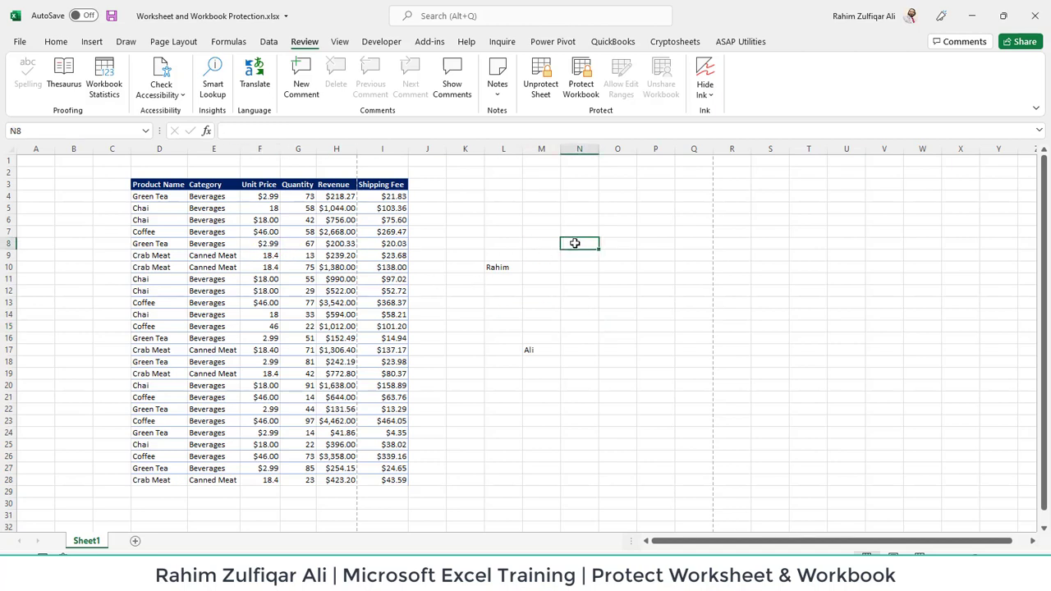
left_click(542, 78)
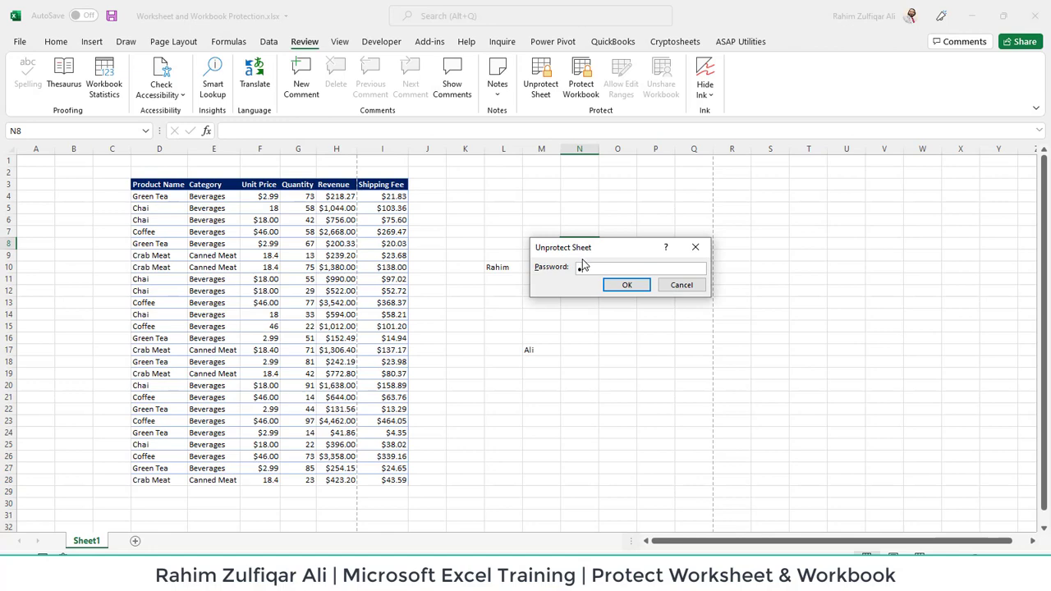
Submit the unprotect password and add two blank sheets
key("Return")
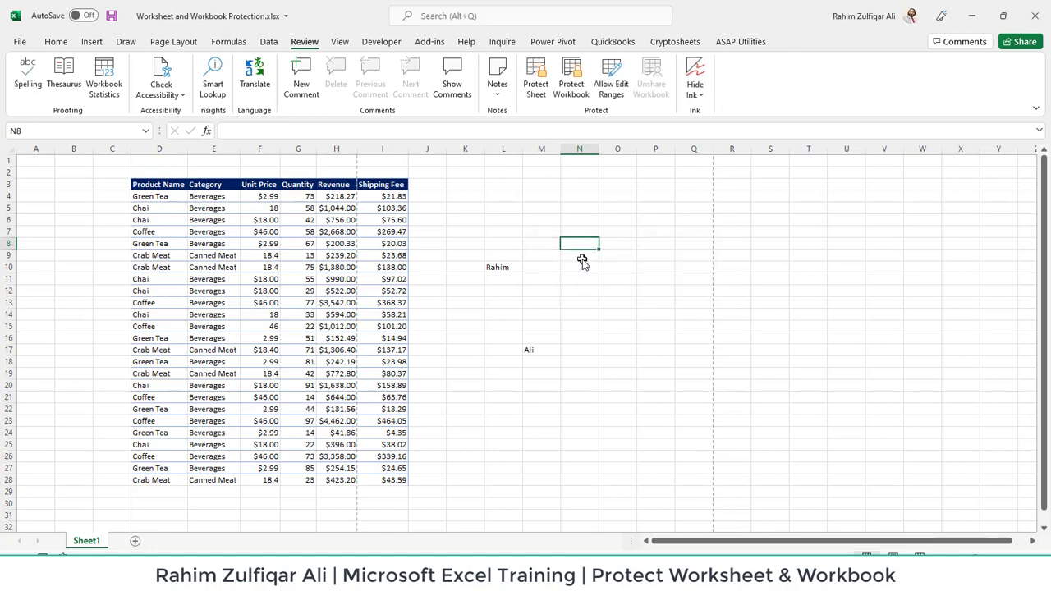
left_click(136, 540)
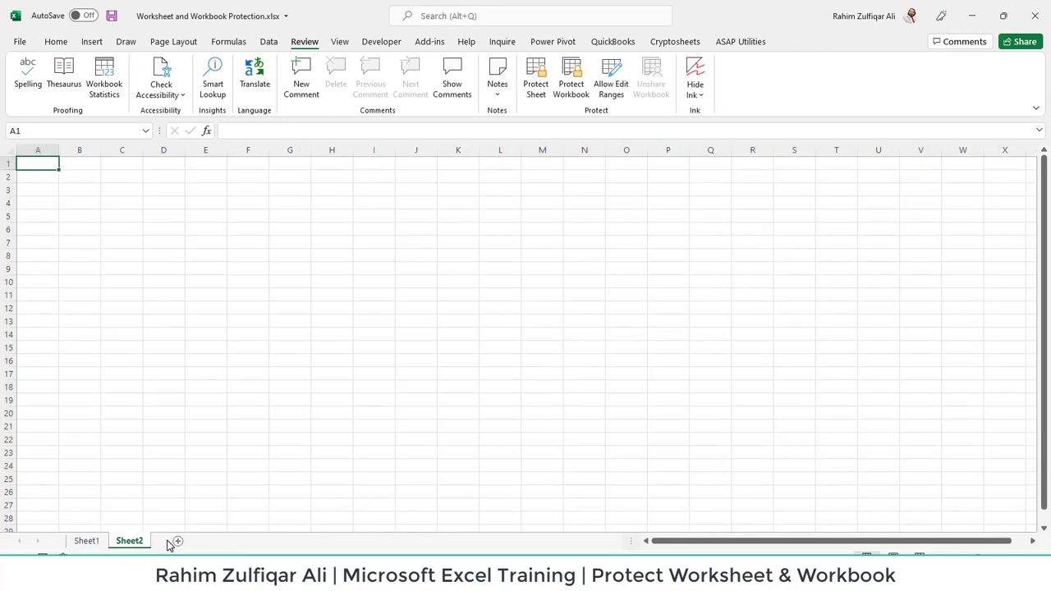
left_click(176, 541)
Browse between Sheet1, Sheet2 and Sheet3, ending on Sheet1
left_click(86, 541)
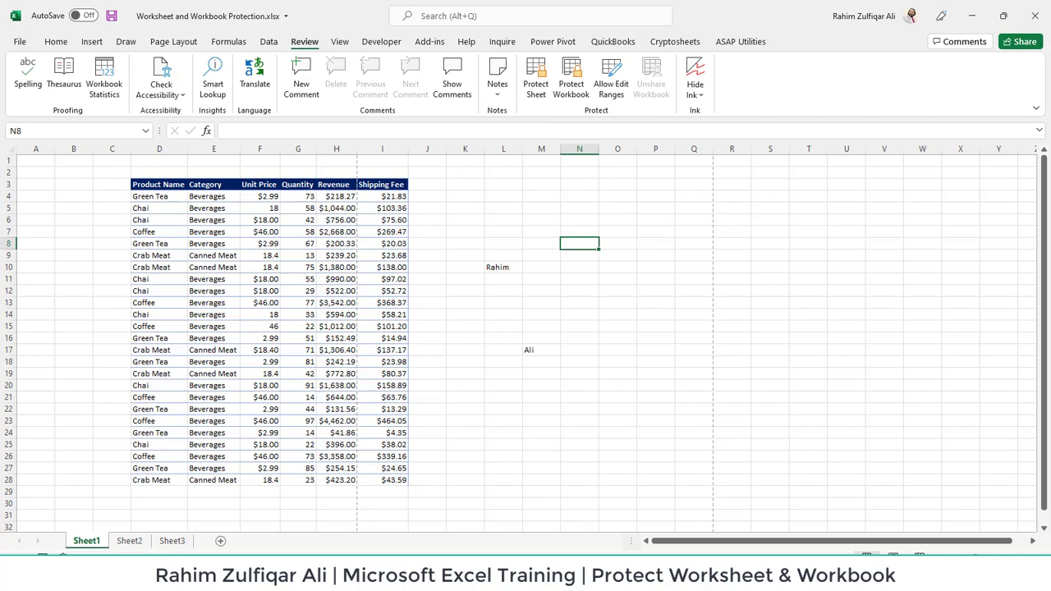
left_click(129, 544)
left_click(181, 543)
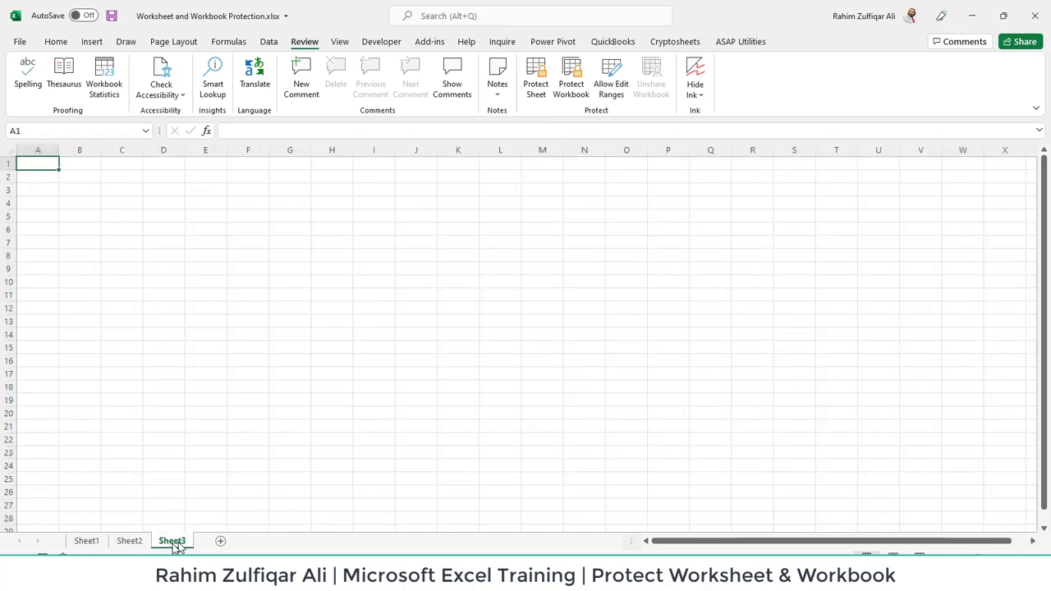
left_click(89, 543)
left_click(123, 543)
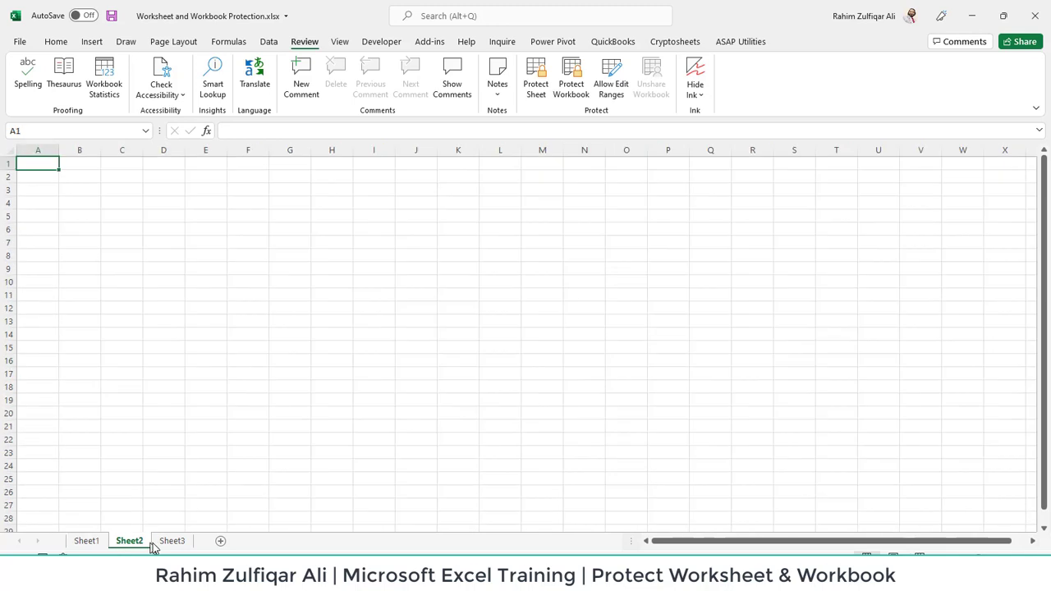
left_click(163, 543)
left_click(139, 543)
left_click(95, 542)
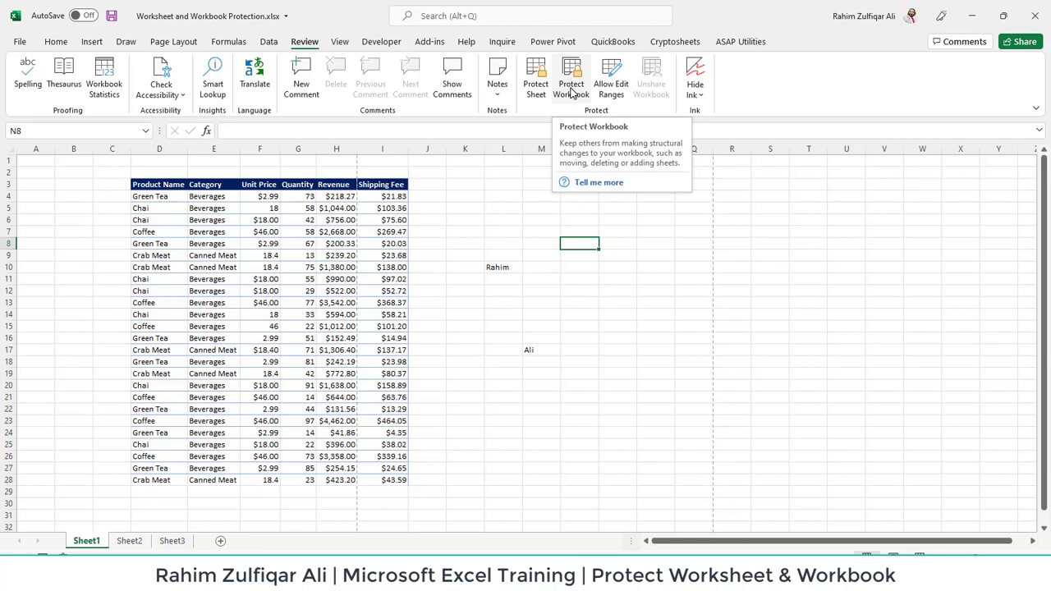
left_click(680, 291)
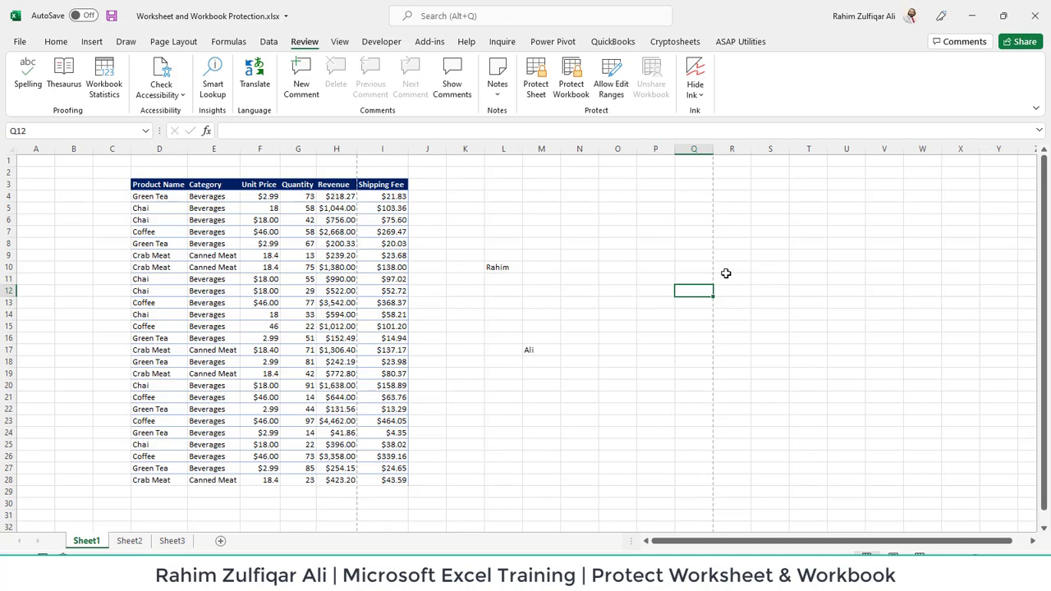
left_click(123, 541)
left_click(86, 541)
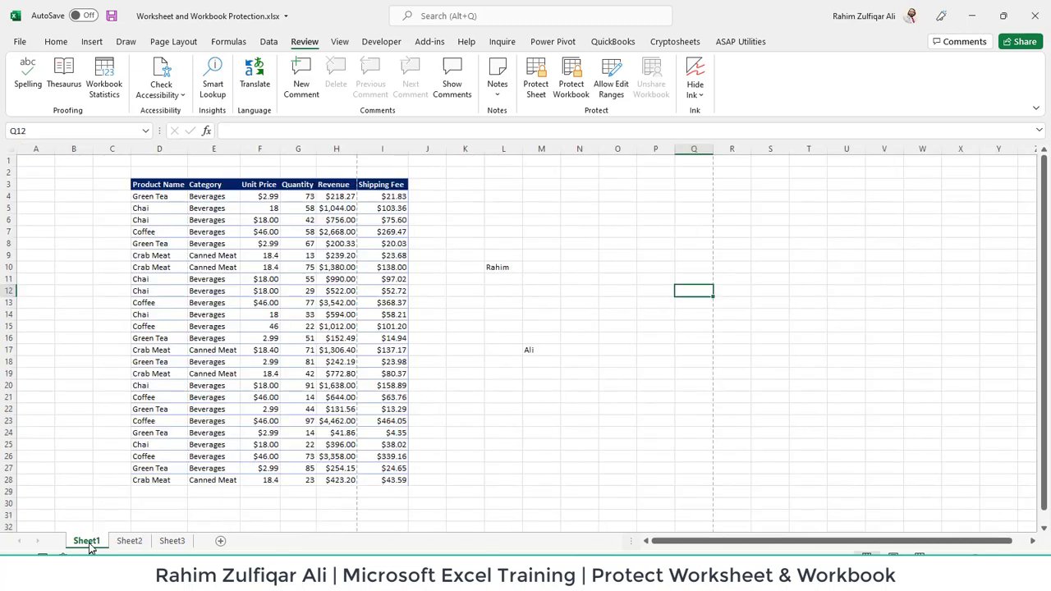
Drag the Sheet1 tab to the end, after Sheet3
right_click(89, 543)
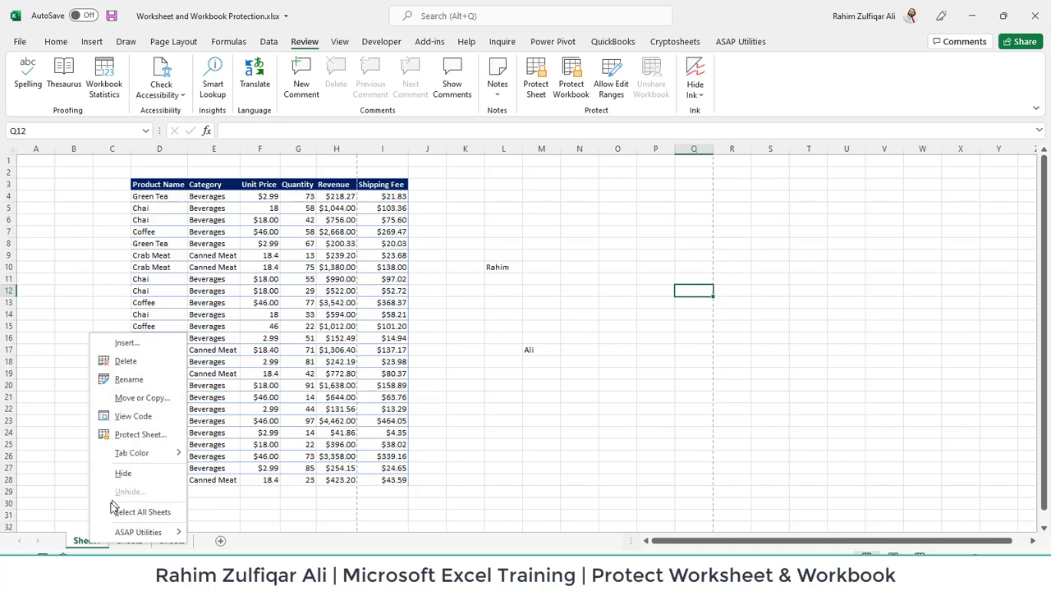
left_click(78, 543)
left_click_drag(175, 536, 199, 538)
Try Move or Copy for Sheet1 with new book and Create a copy, then cancel
right_click(179, 547)
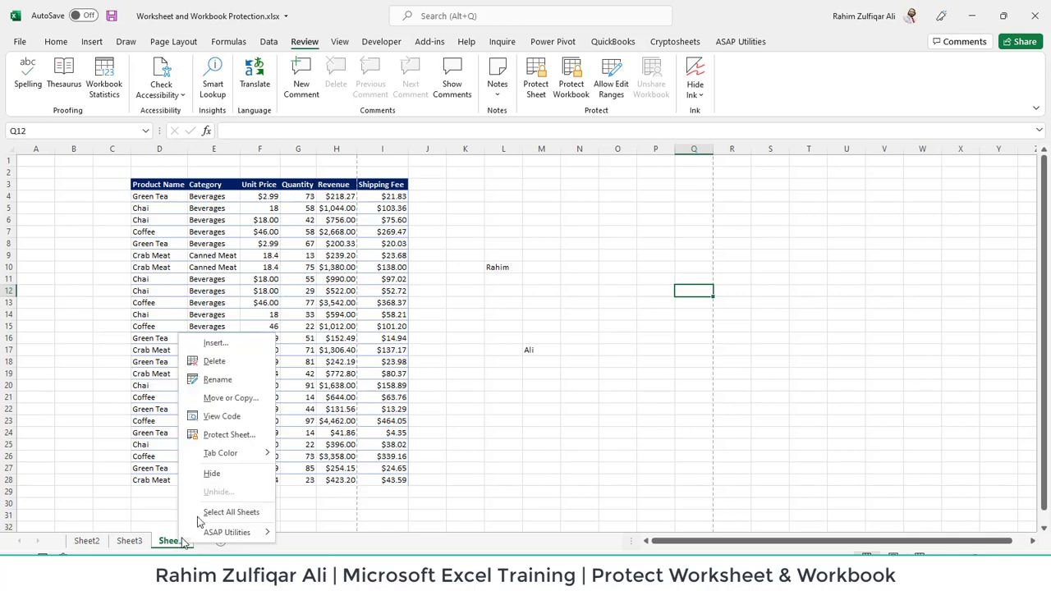
left_click(231, 399)
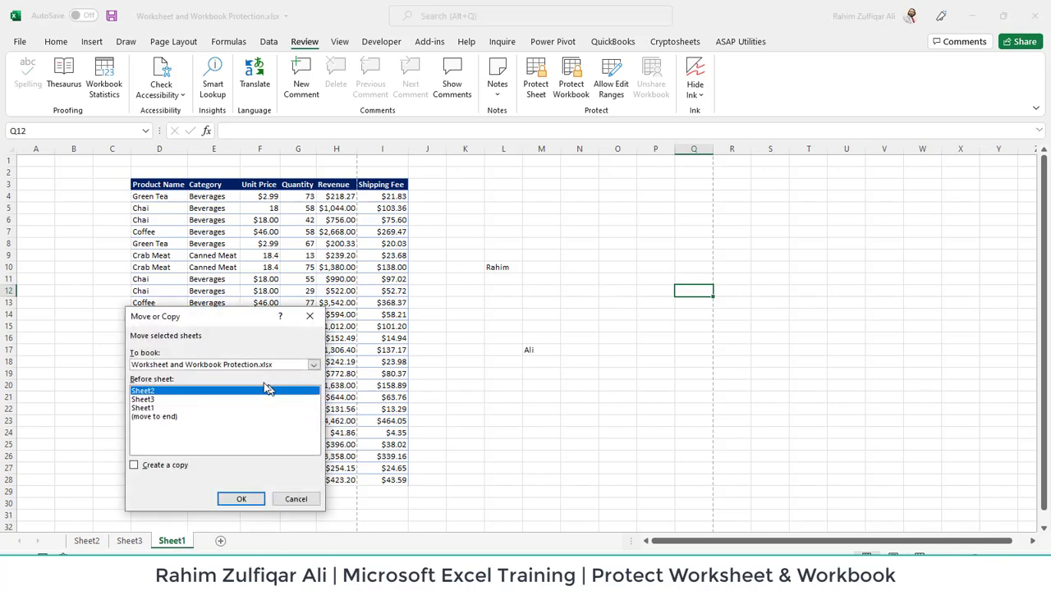
left_click(250, 369)
left_click(211, 369)
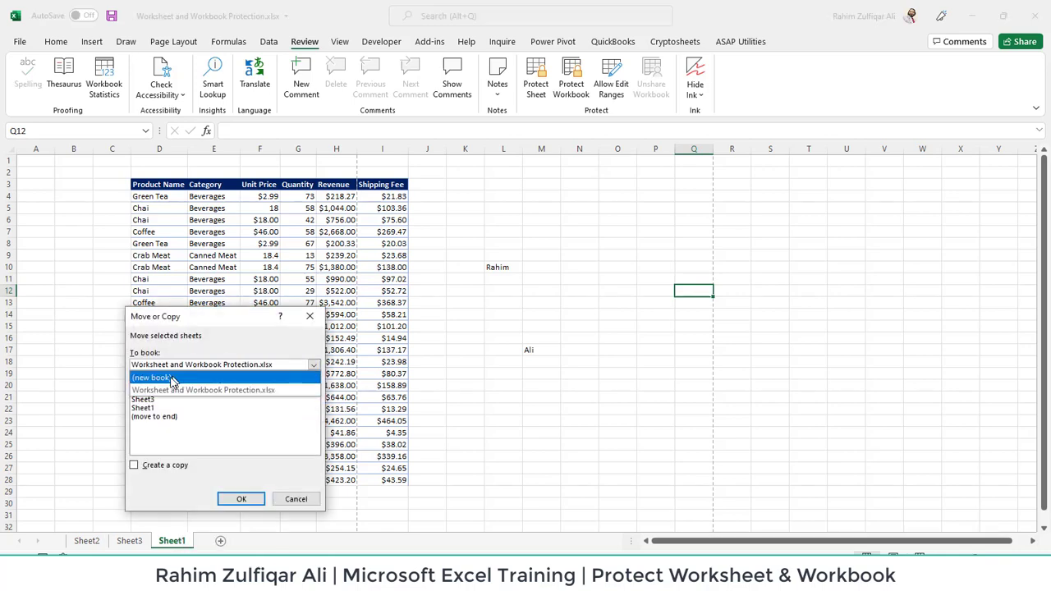
left_click(171, 376)
left_click(165, 466)
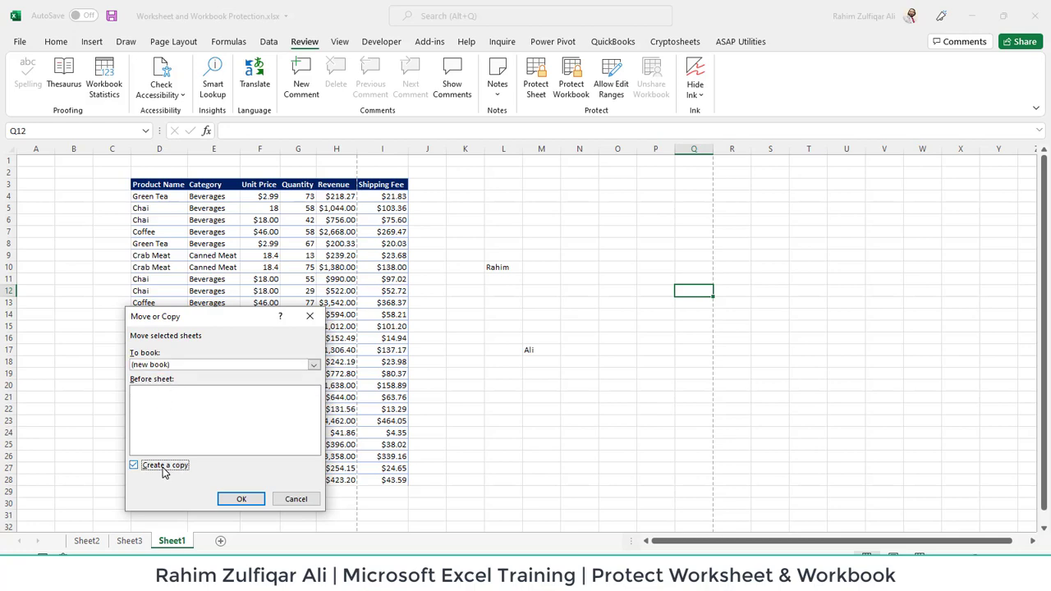
left_click(294, 499)
Reopen Sheet1's tab menu and close it without changes
right_click(170, 542)
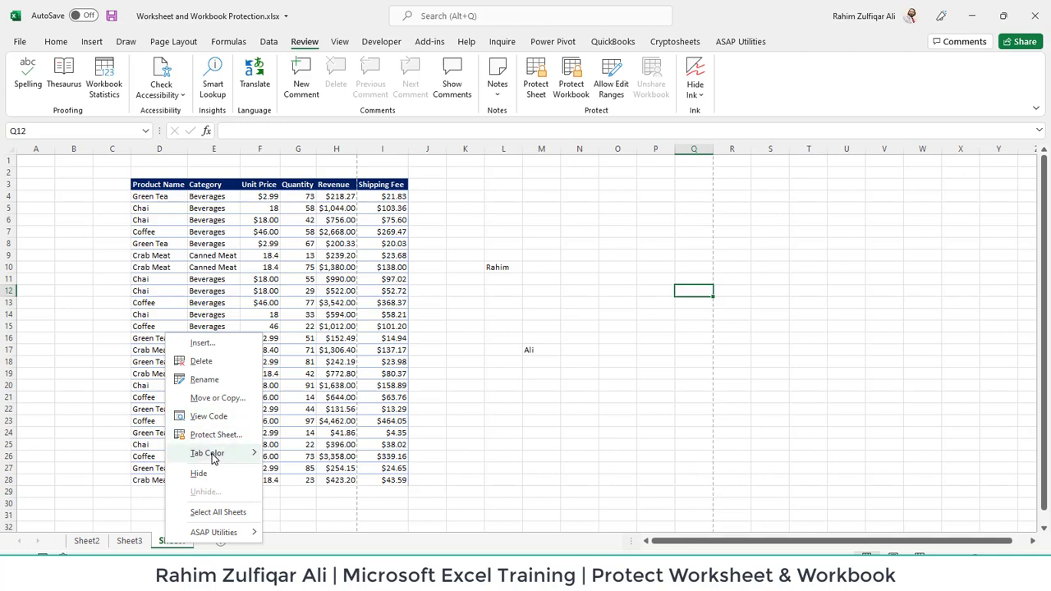
mouse_move(214, 456)
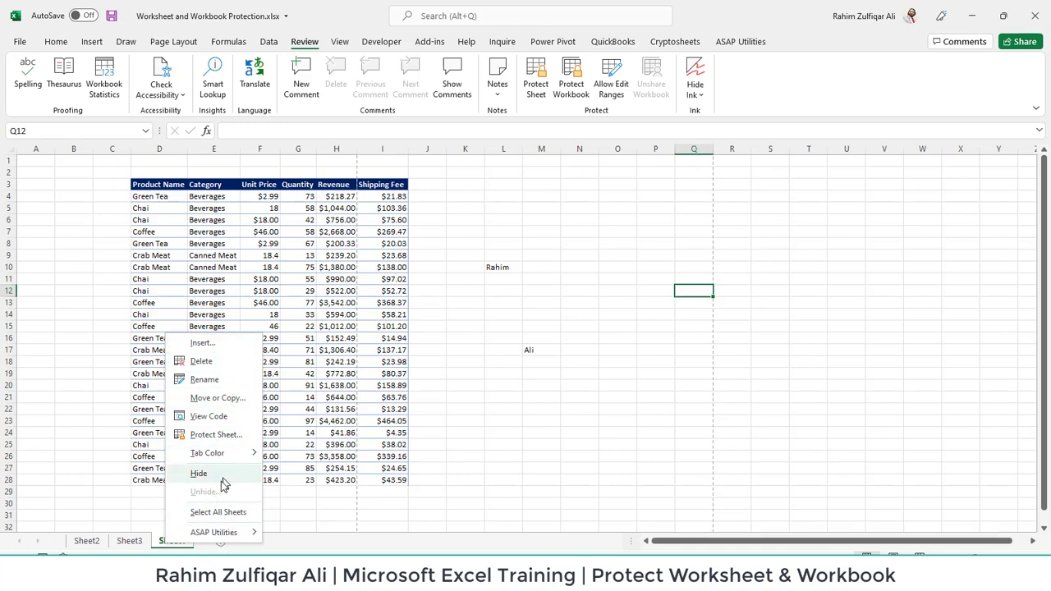
left_click(113, 488)
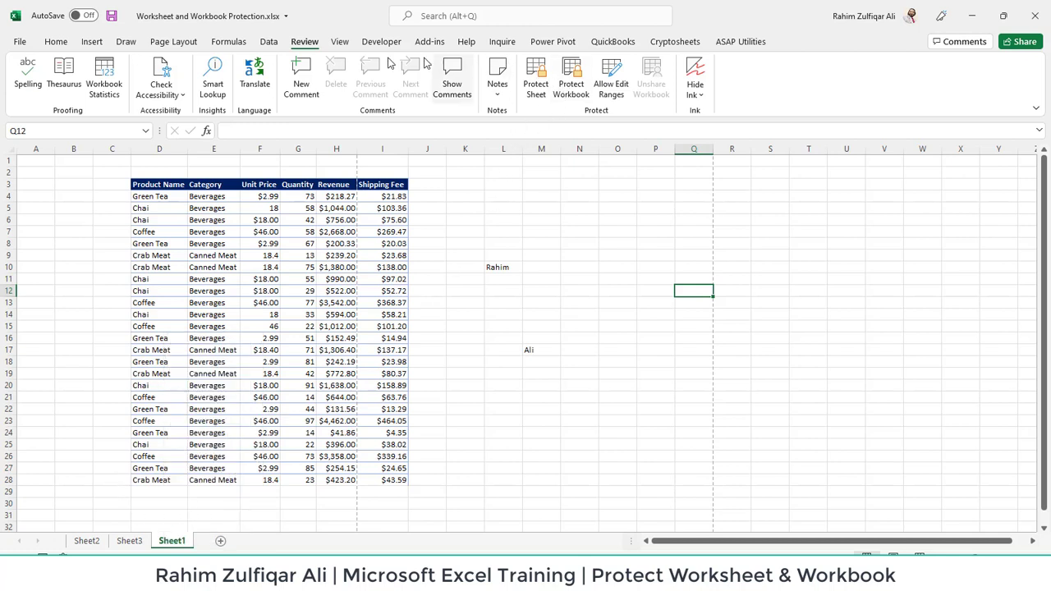
Protect the workbook structure with a password, entering it twice to confirm
left_click(572, 82)
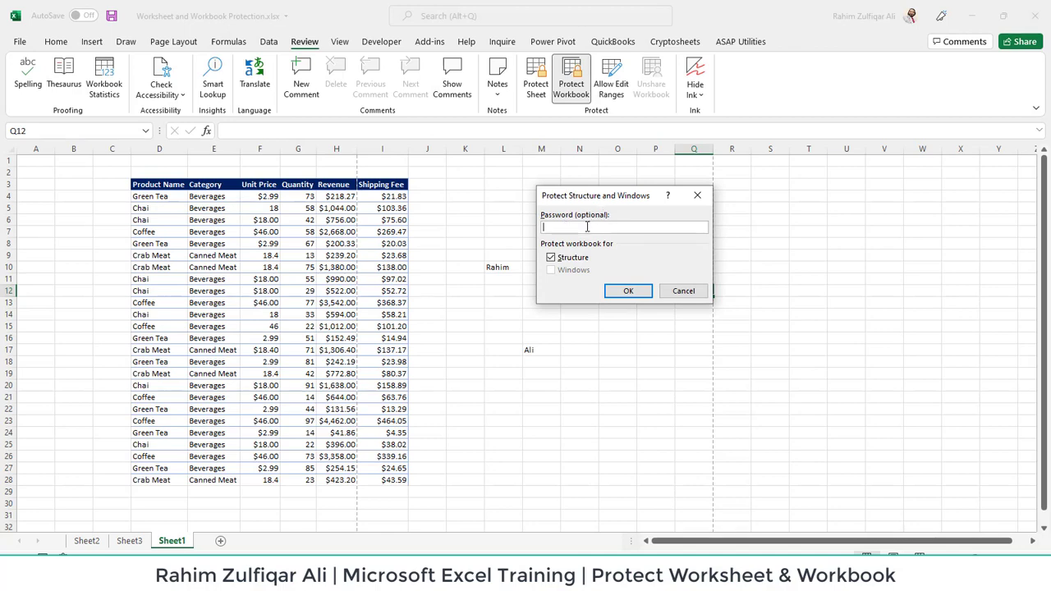
type("123")
left_click(626, 291)
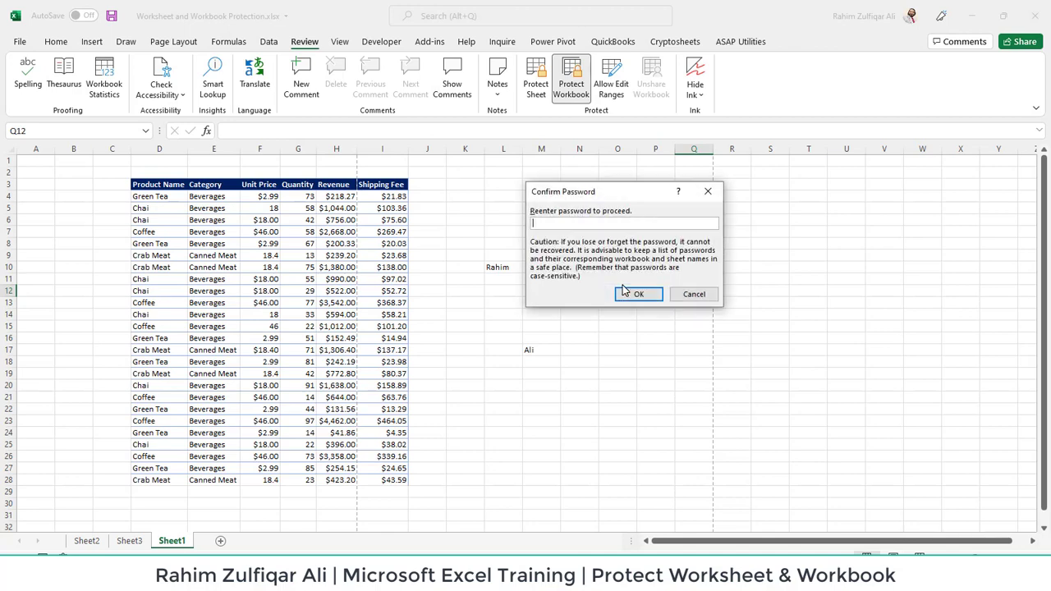
type("123")
left_click(625, 292)
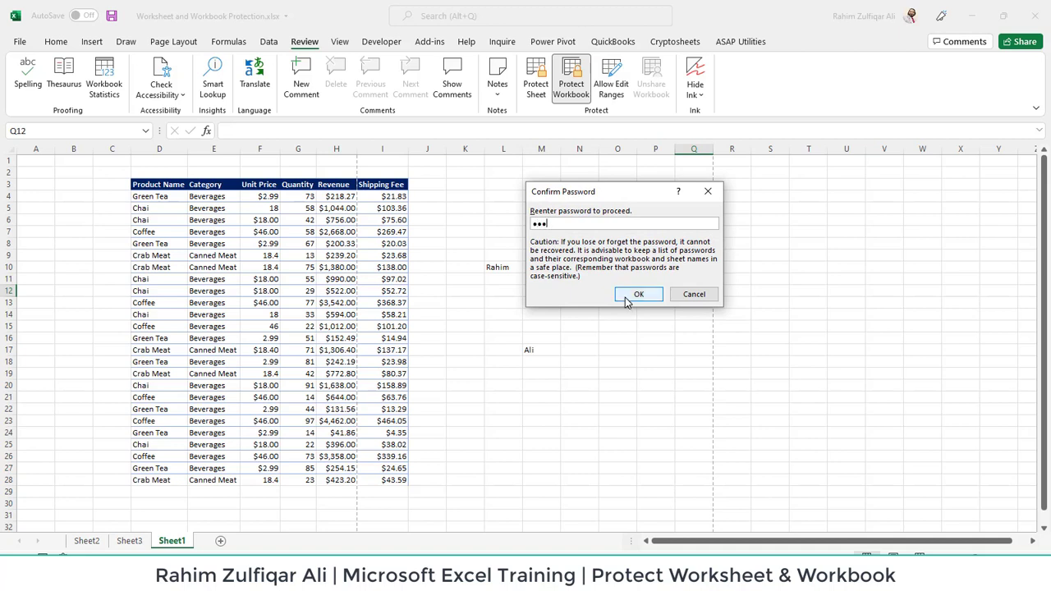
Verify Insert, Delete and Rename are greyed out on the Sheet1, Sheet3 and Sheet2 tabs
right_click(173, 544)
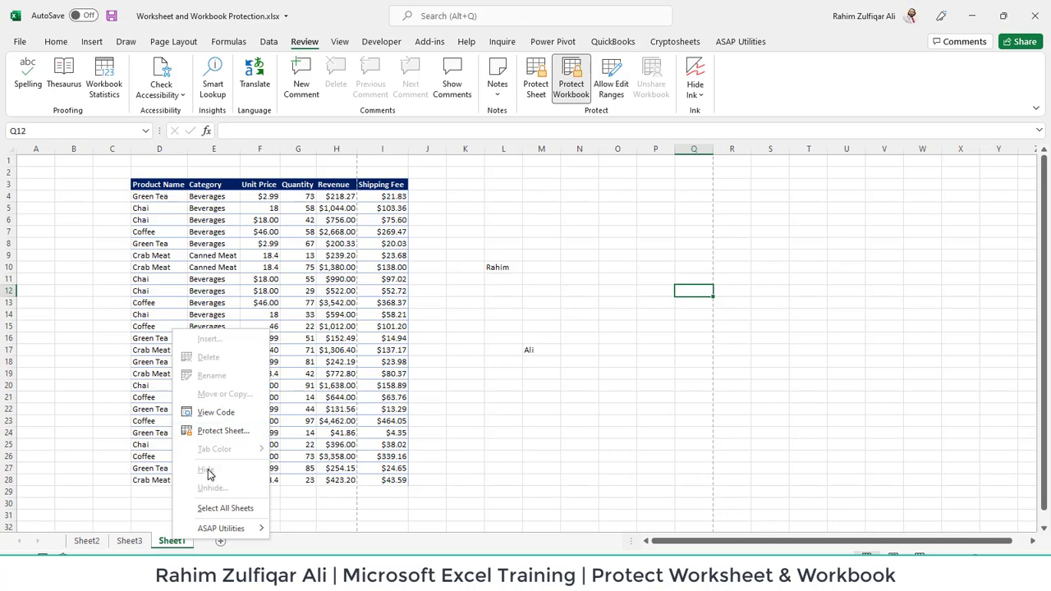
left_click(122, 545)
right_click(124, 545)
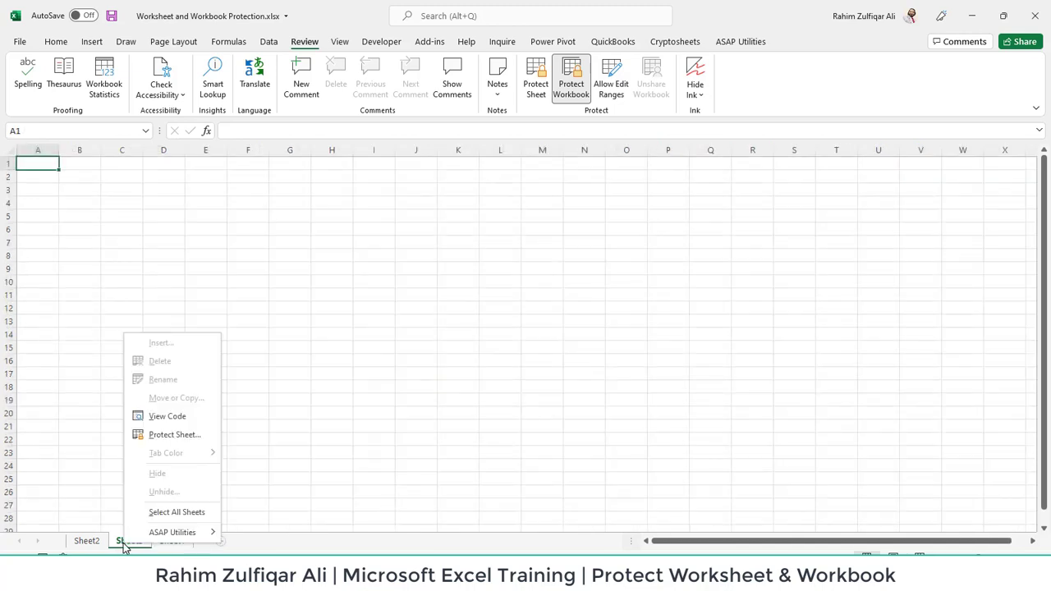
left_click(93, 547)
left_click(94, 547)
right_click(95, 547)
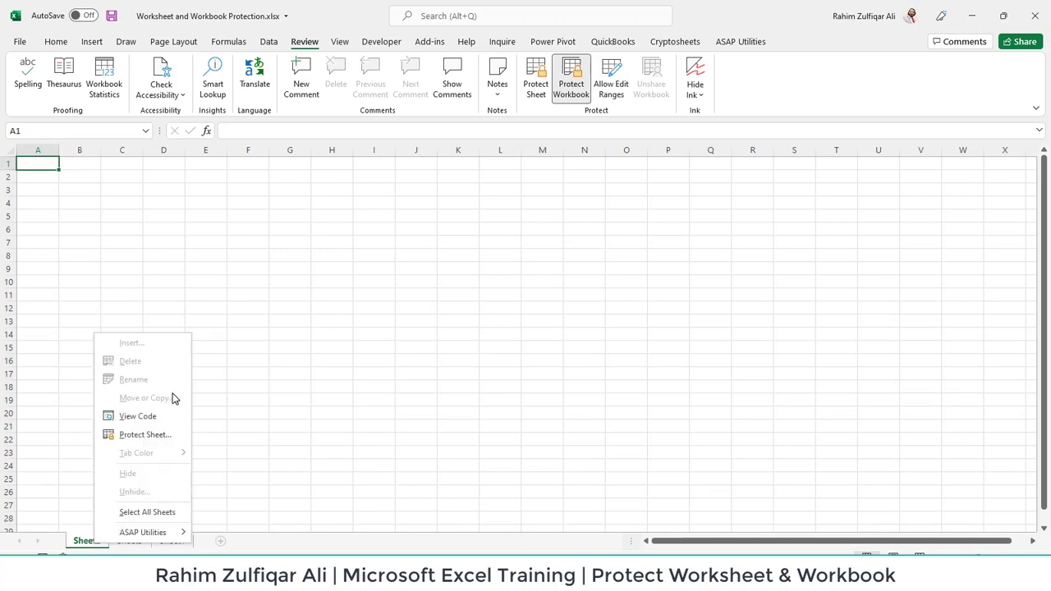
key("Escape")
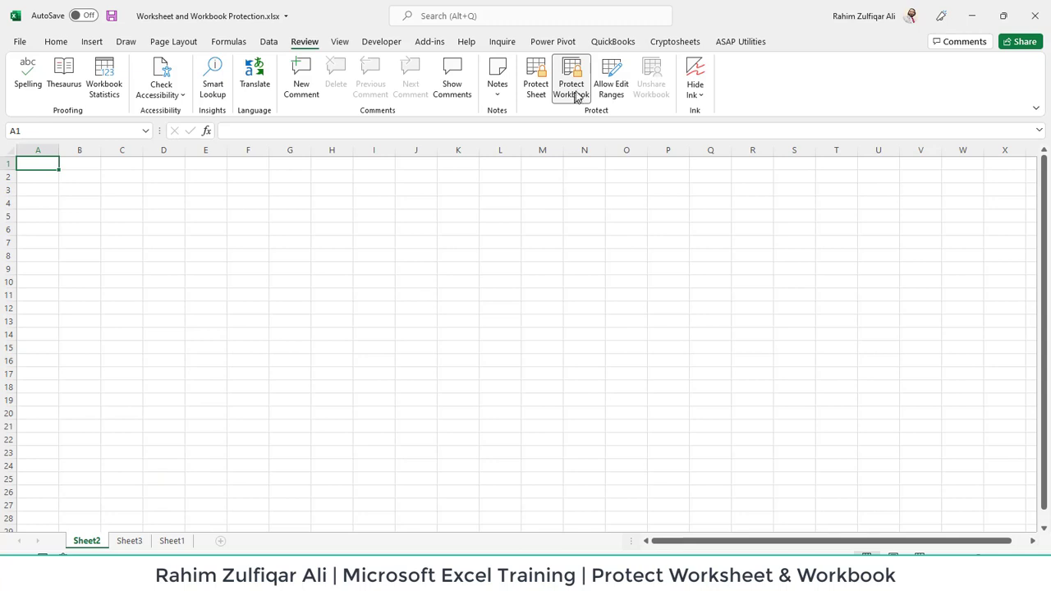
Unprotect the workbook structure with its password, confirm Sheet2's tab commands work, and reselect A1
left_click(574, 90)
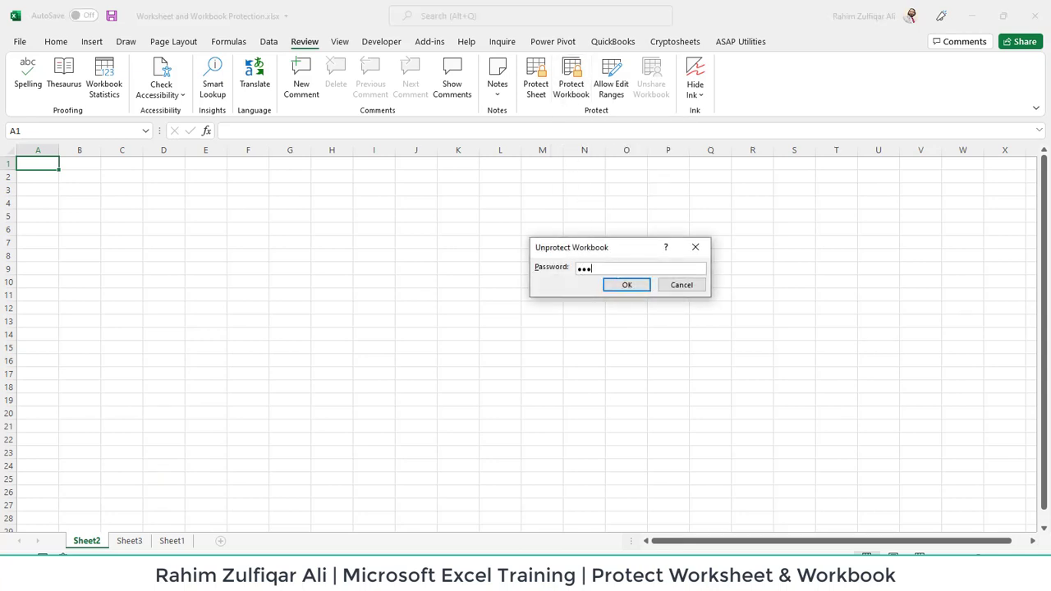
key("Return")
right_click(92, 541)
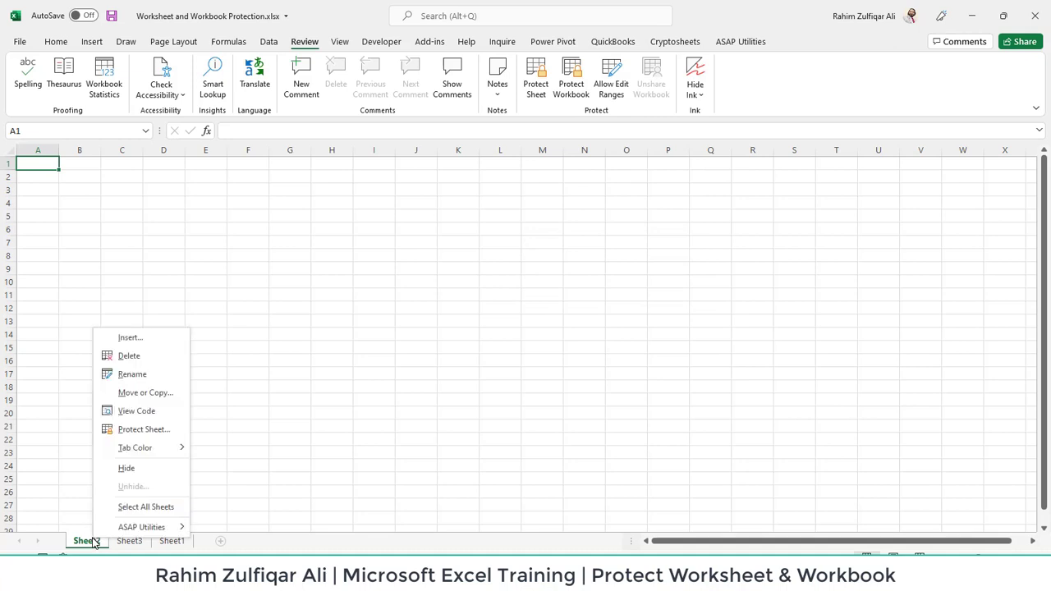
left_click(223, 329)
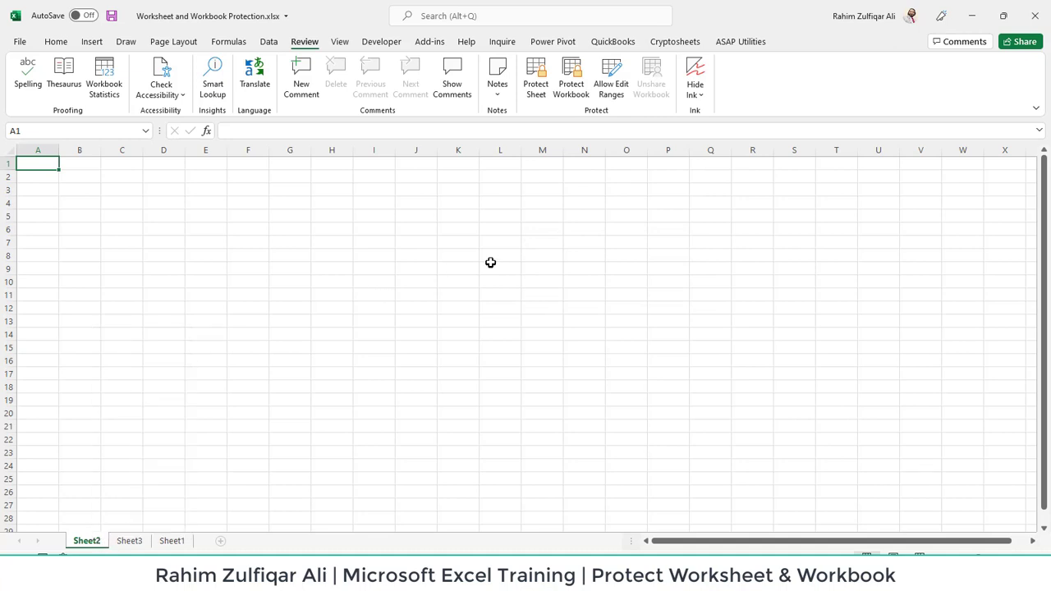
left_click(491, 265)
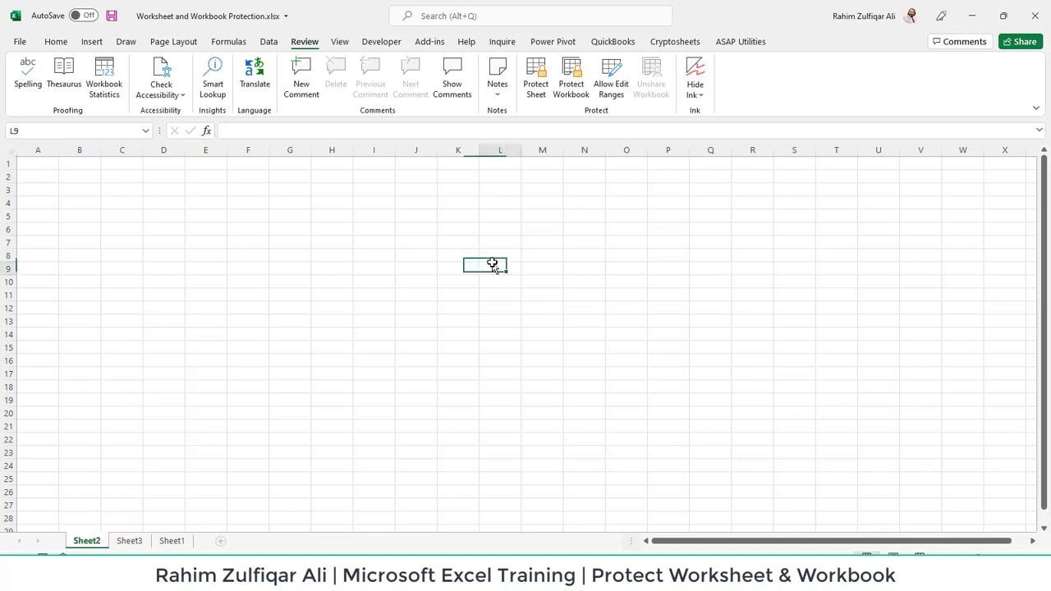
left_click(52, 164)
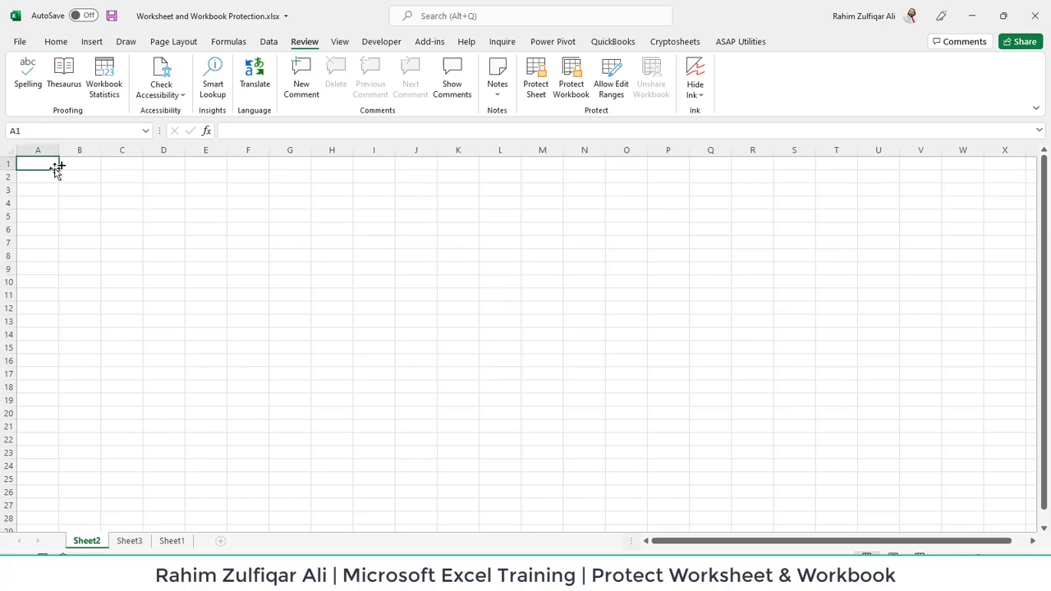
Show the Protect Workbook options on the File Info page of Worksheet and Workbook Protection.xlsx
left_click(22, 46)
left_click(42, 163)
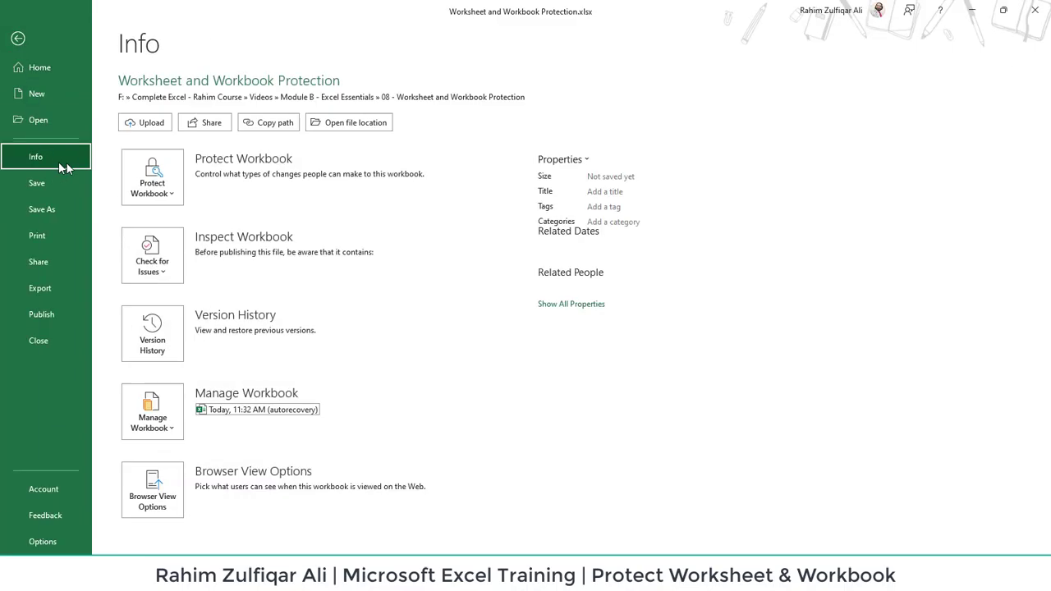
left_click(148, 189)
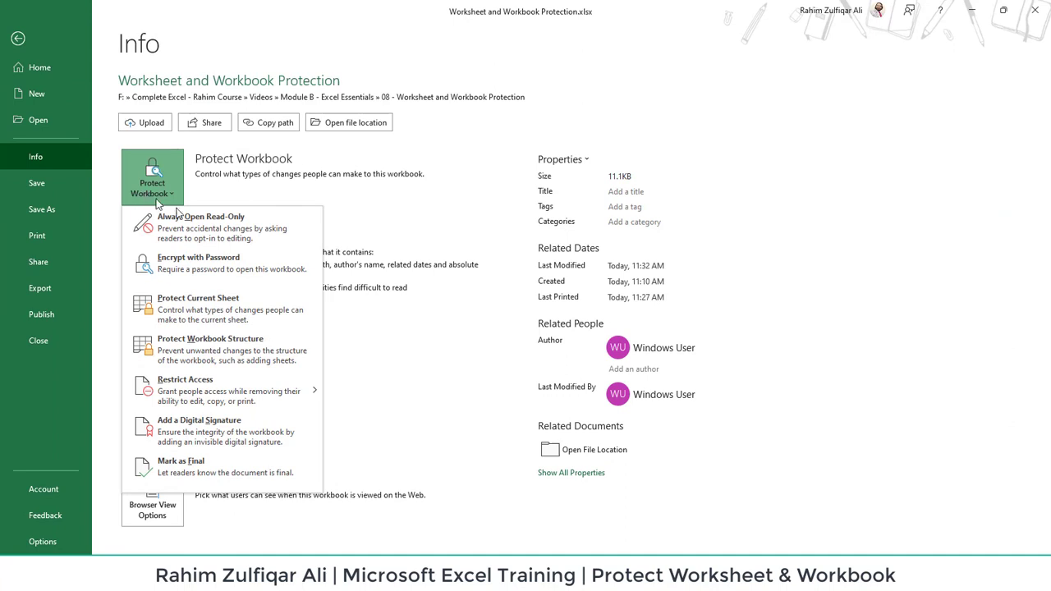